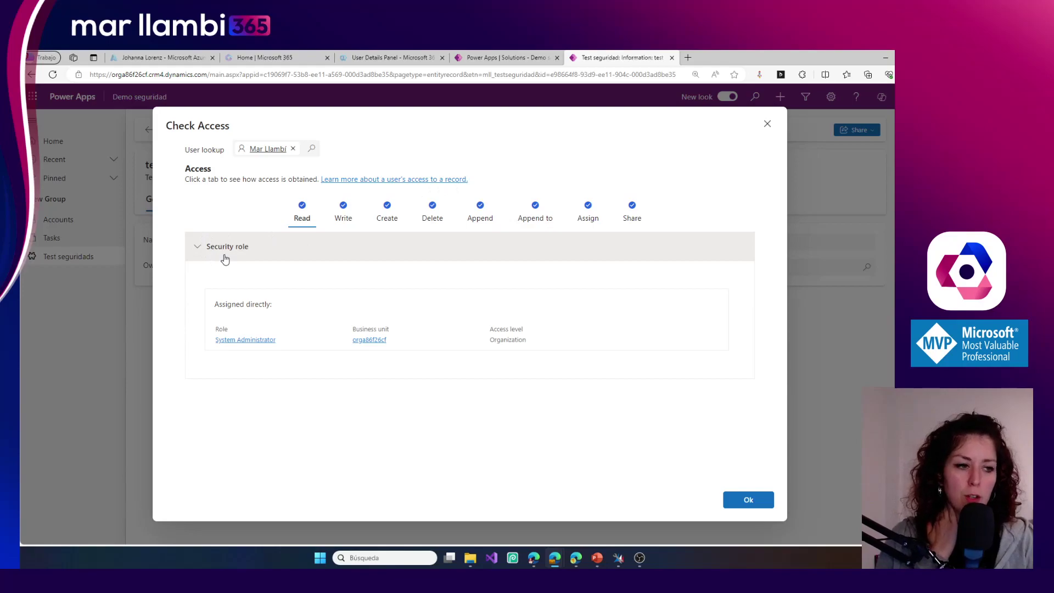
Step: Check a second user's access to the test record, examining how each user's read permission is assigned, and close the access check
{"action": "left_click_drag", "start_coordinate": [213, 303], "coordinate": [271, 305]}
{"action": "left_click", "coordinate": [252, 305]}
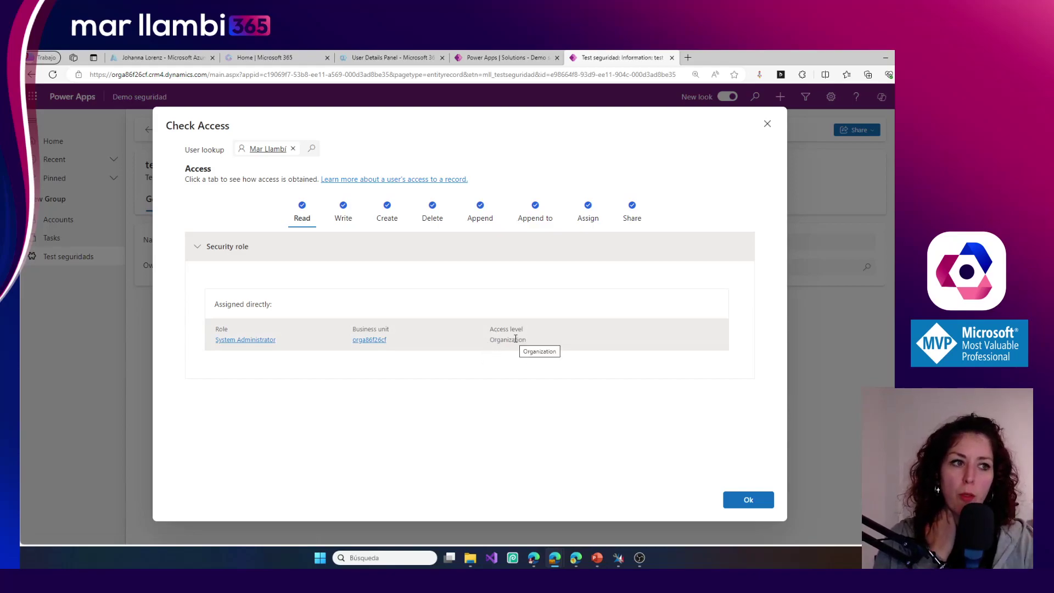
{"action": "left_click", "coordinate": [294, 149]}
{"action": "left_click", "coordinate": [278, 149]}
{"action": "type", "text": "johanna"}
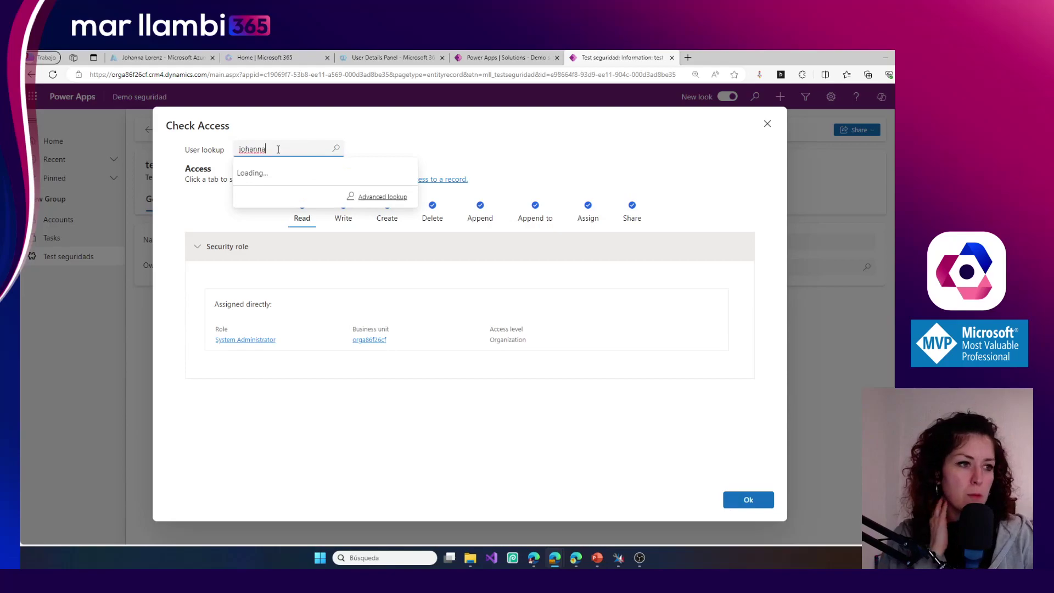
{"action": "left_click", "coordinate": [298, 193]}
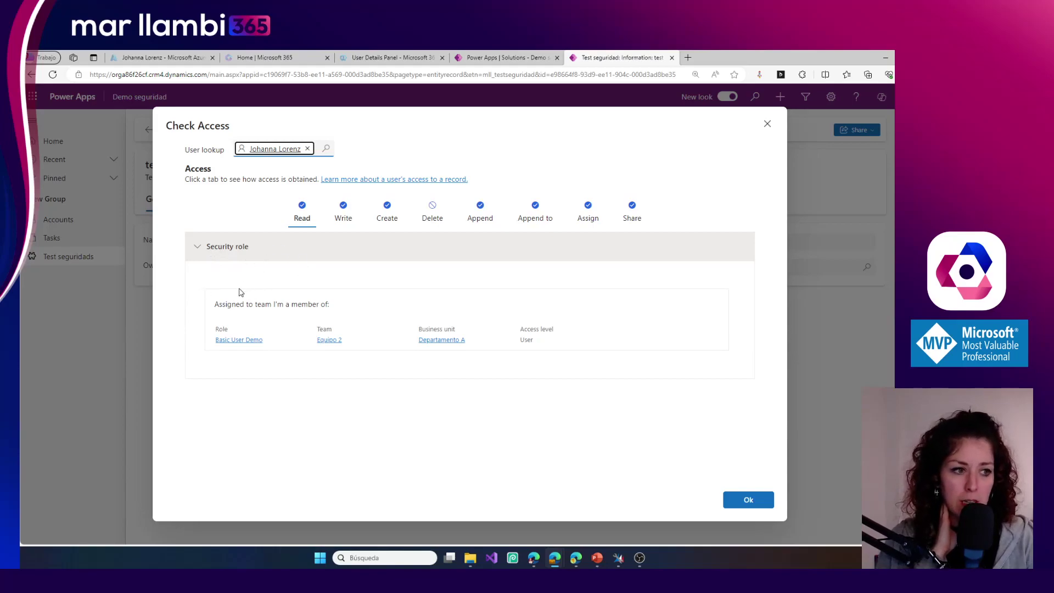
{"action": "left_click_drag", "start_coordinate": [214, 304], "coordinate": [301, 312]}
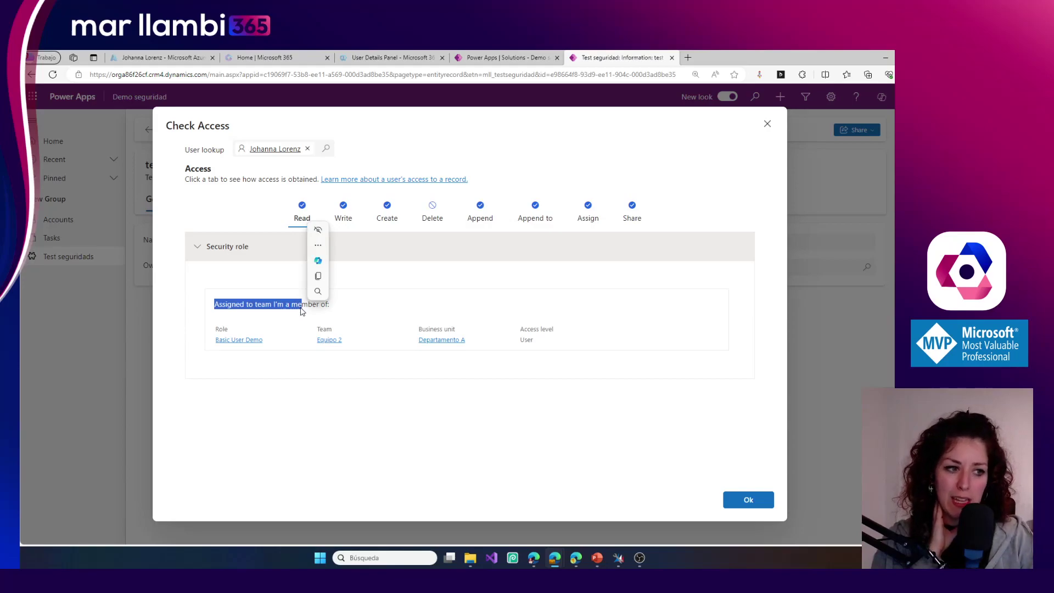
{"action": "left_click", "coordinate": [307, 306]}
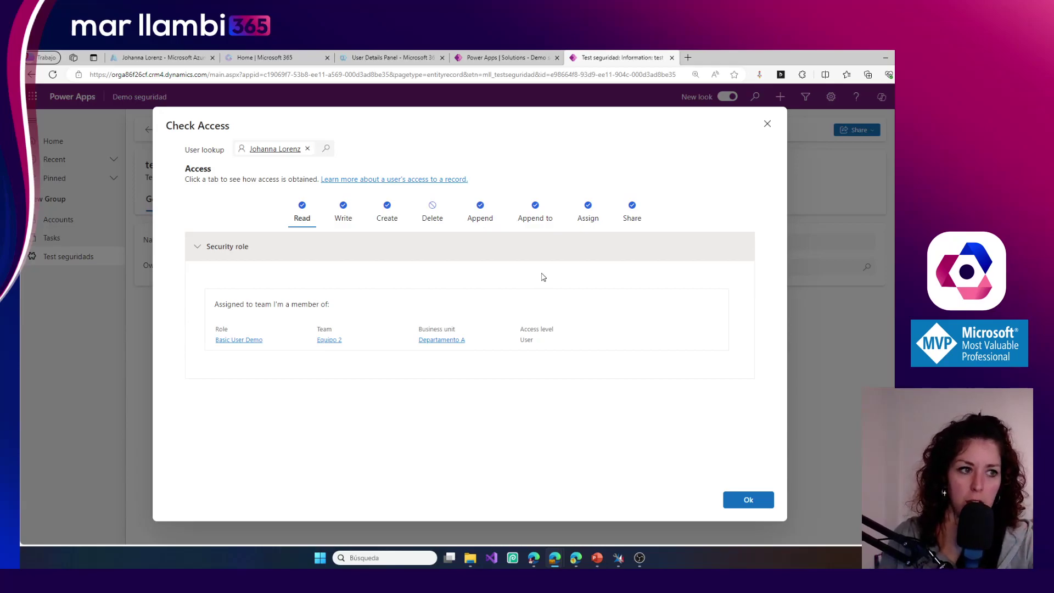
{"action": "left_click", "coordinate": [767, 123]}
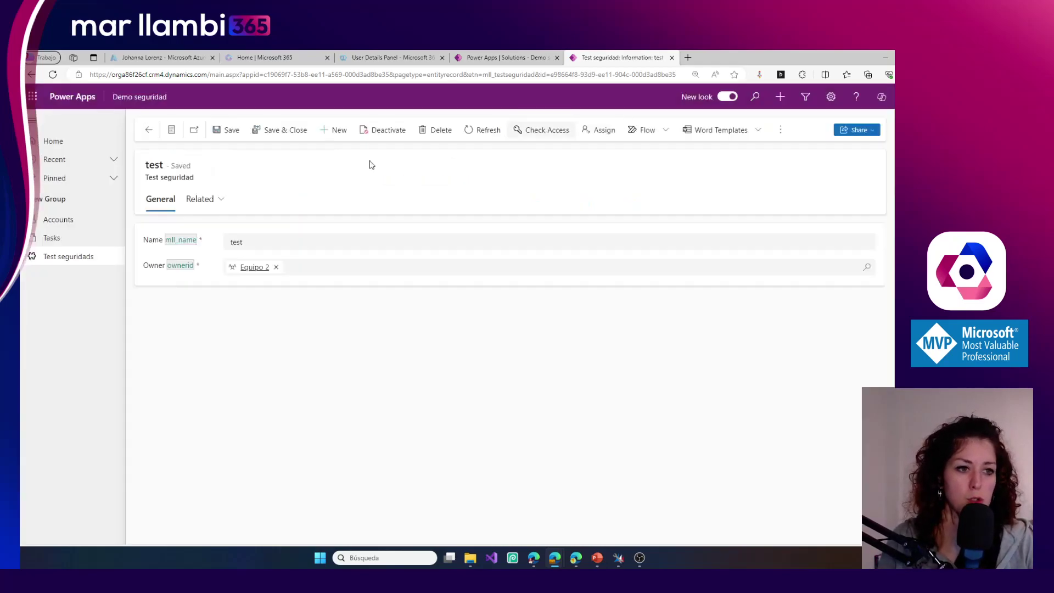
Step: Return to the Active Test seguridads list and open the record created on 3/3/2024 at 8:30 PM
{"action": "left_click", "coordinate": [149, 130]}
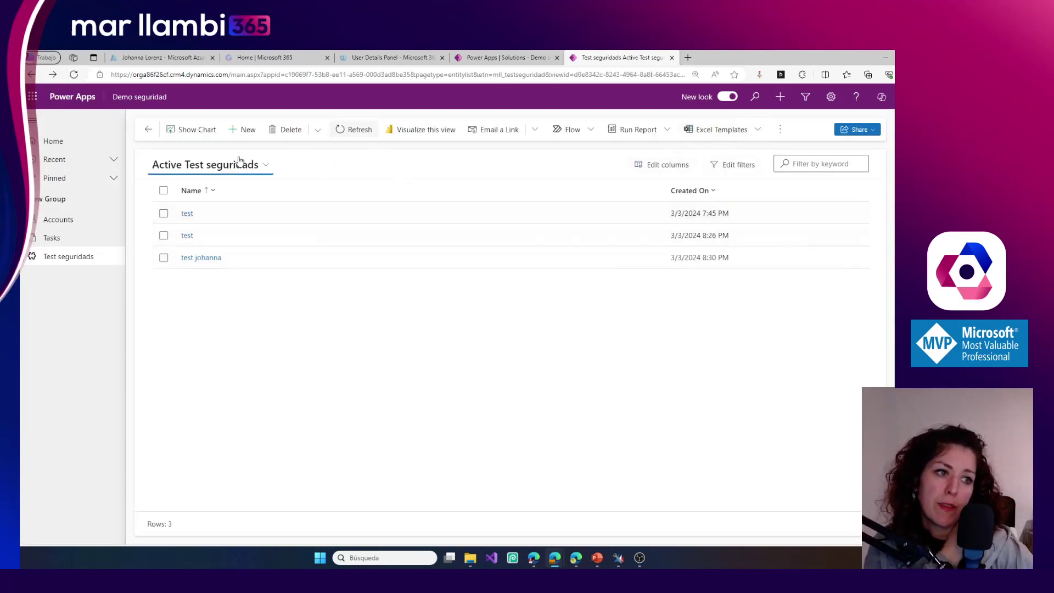
{"action": "left_click", "coordinate": [779, 131]}
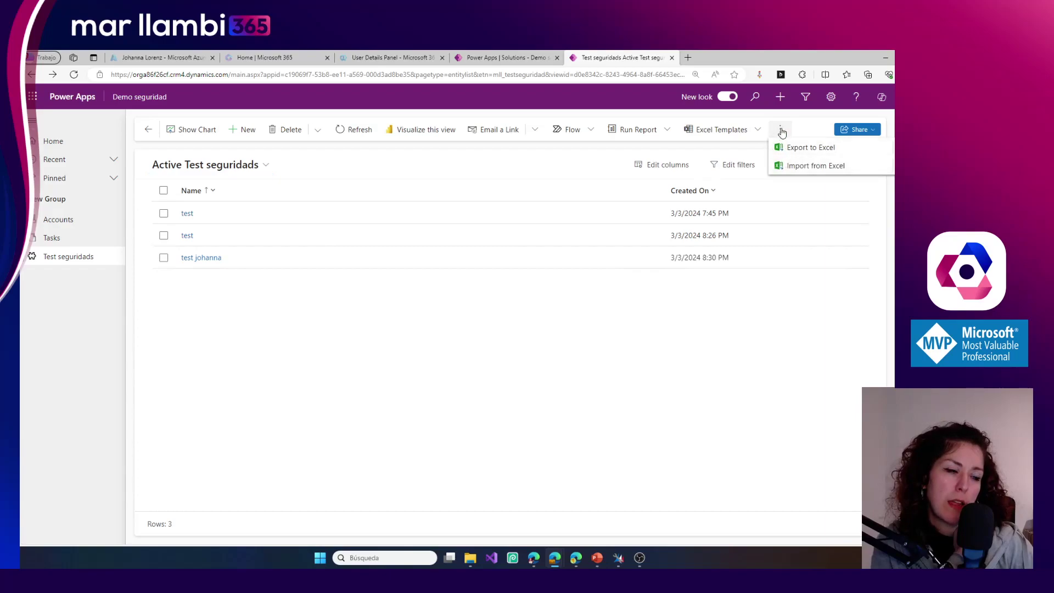
{"action": "left_click", "coordinate": [201, 258]}
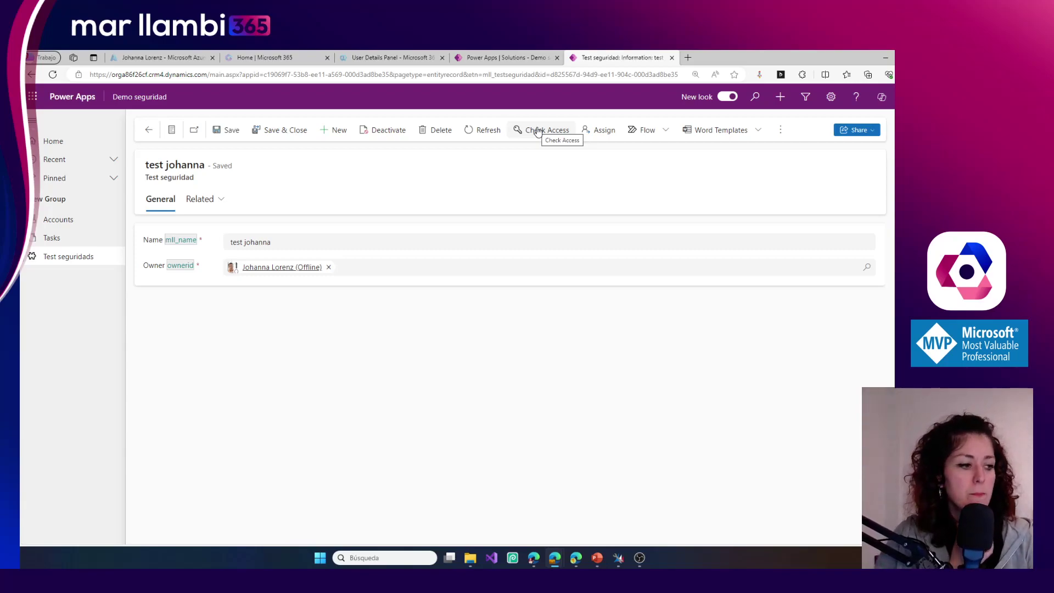
Step: Switch to XrmToolBox, open the recently used Users, Team and Security Role tool and load its data
{"action": "left_click", "coordinate": [618, 558]}
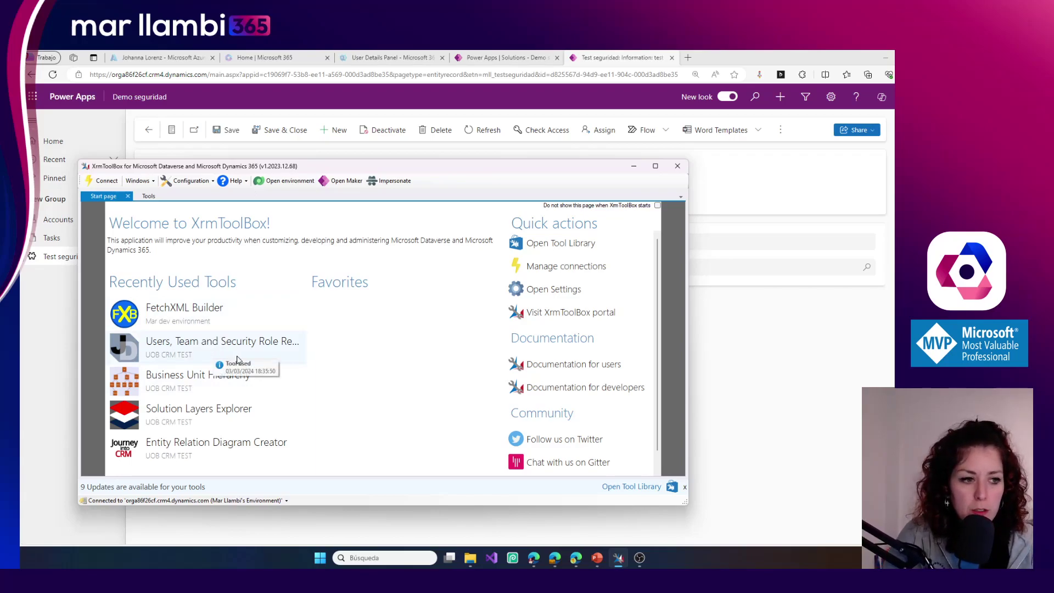
{"action": "left_click", "coordinate": [231, 344]}
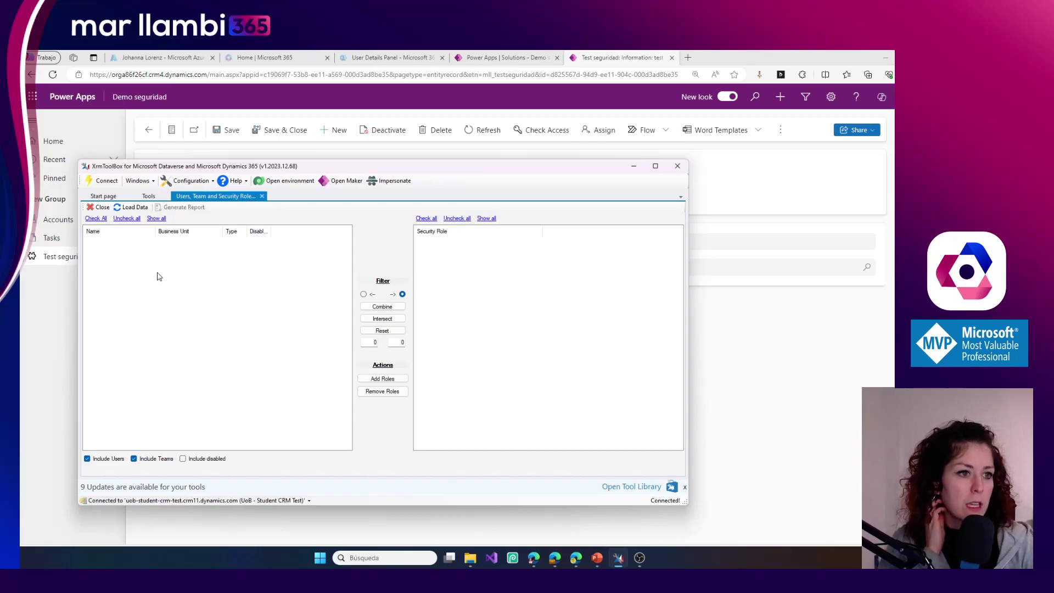
{"action": "left_click", "coordinate": [130, 206]}
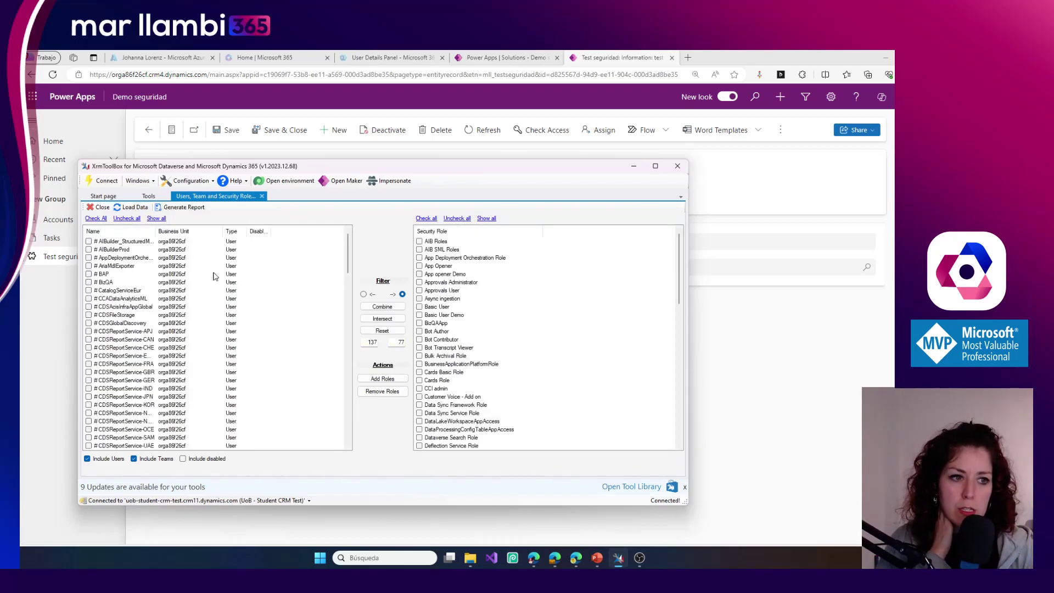
Step: Filter the users and teams to those holding the App Opener security role, using Combine
{"action": "scroll", "coordinate": [192, 286], "scroll_direction": "down", "scroll_amount": 10}
{"action": "scroll", "coordinate": [131, 285], "scroll_direction": "down", "scroll_amount": 8}
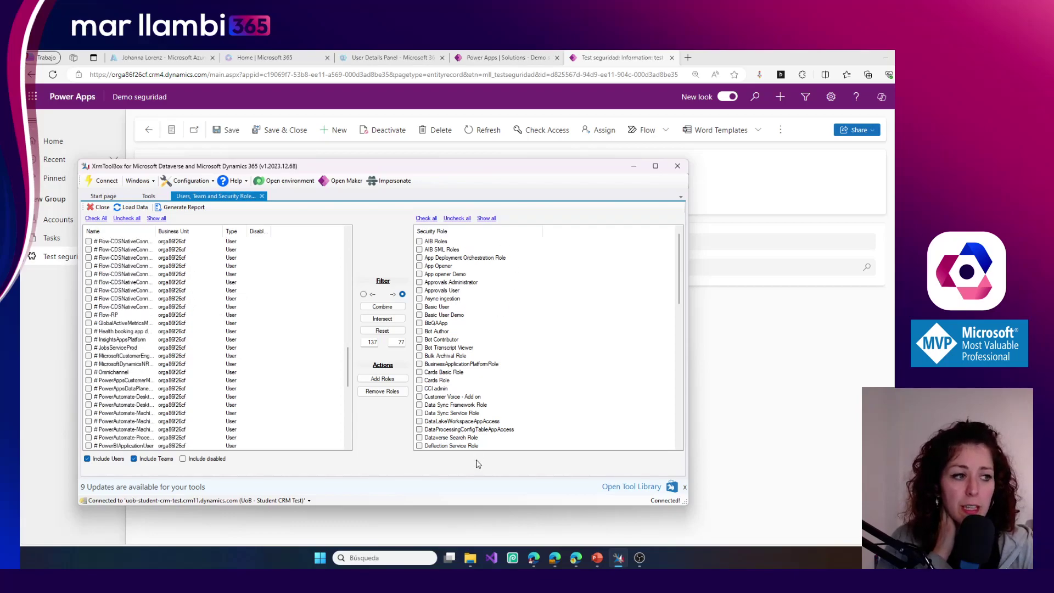
{"action": "scroll", "coordinate": [274, 374], "scroll_direction": "up", "scroll_amount": 8}
{"action": "scroll", "coordinate": [271, 351], "scroll_direction": "up", "scroll_amount": 5}
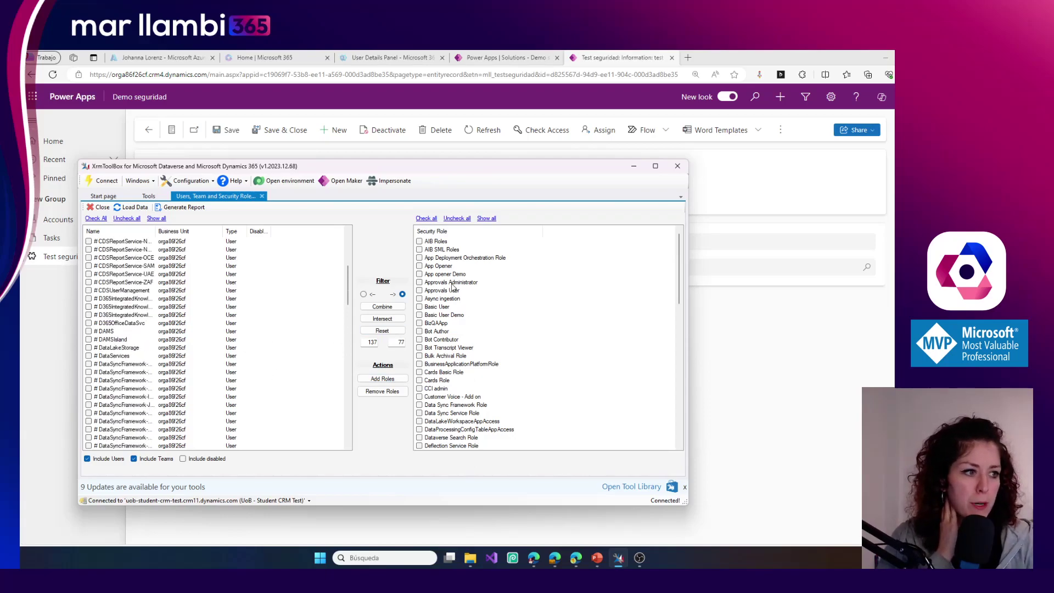
{"action": "left_click", "coordinate": [420, 266]}
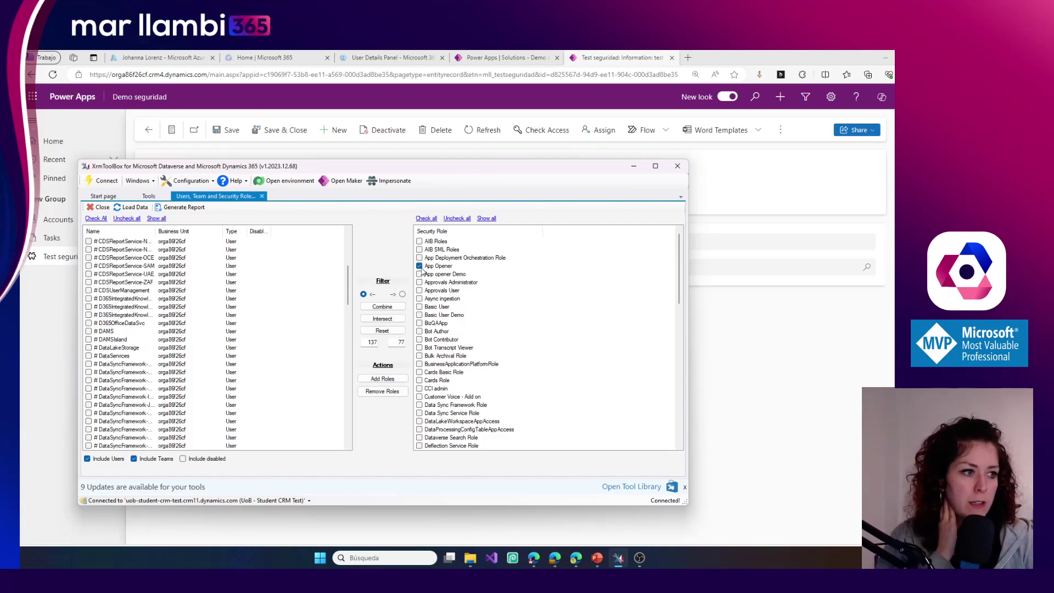
{"action": "left_click", "coordinate": [392, 307]}
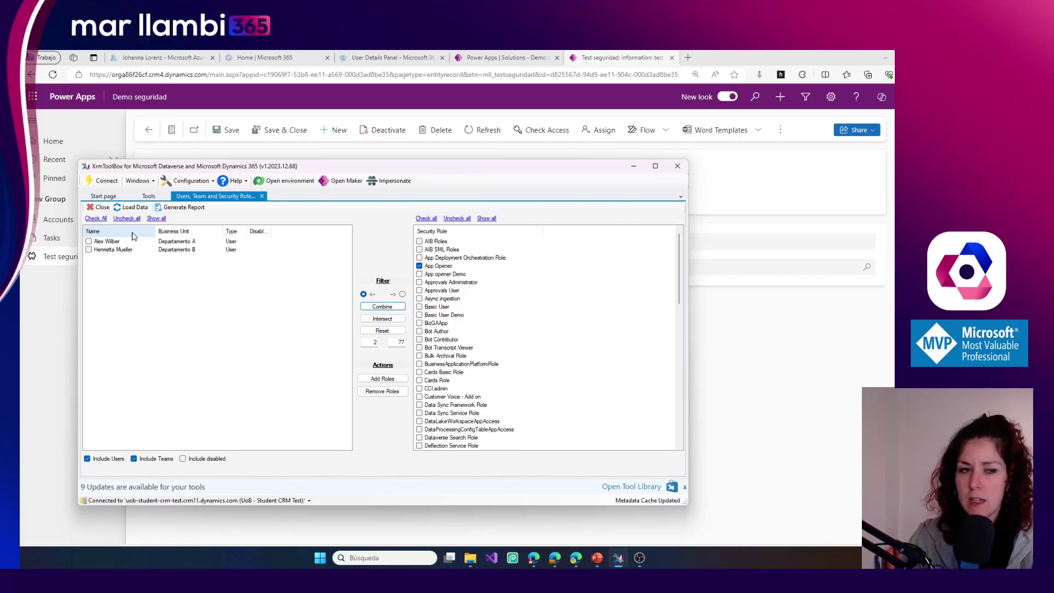
Step: Generate the security role report and save its files to the Escritorio folder
{"action": "left_click", "coordinate": [190, 207]}
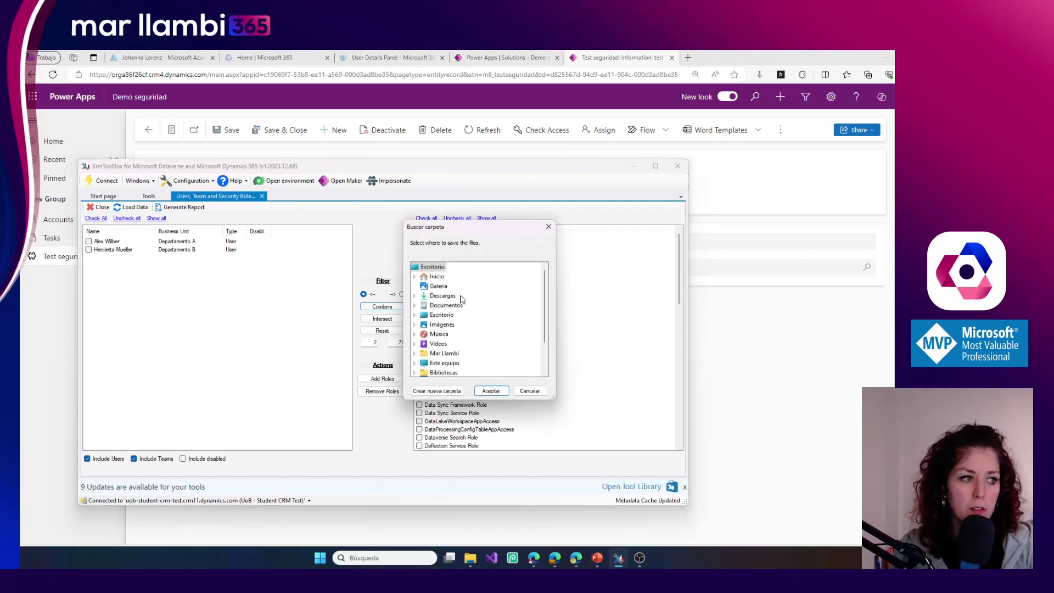
{"action": "left_click", "coordinate": [491, 391]}
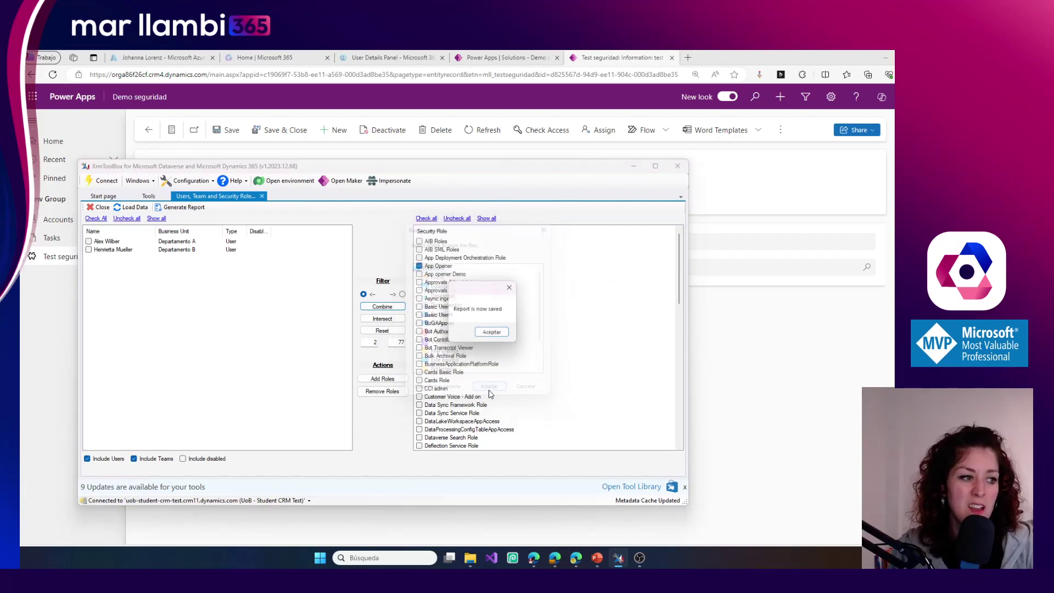
{"action": "left_click", "coordinate": [493, 333]}
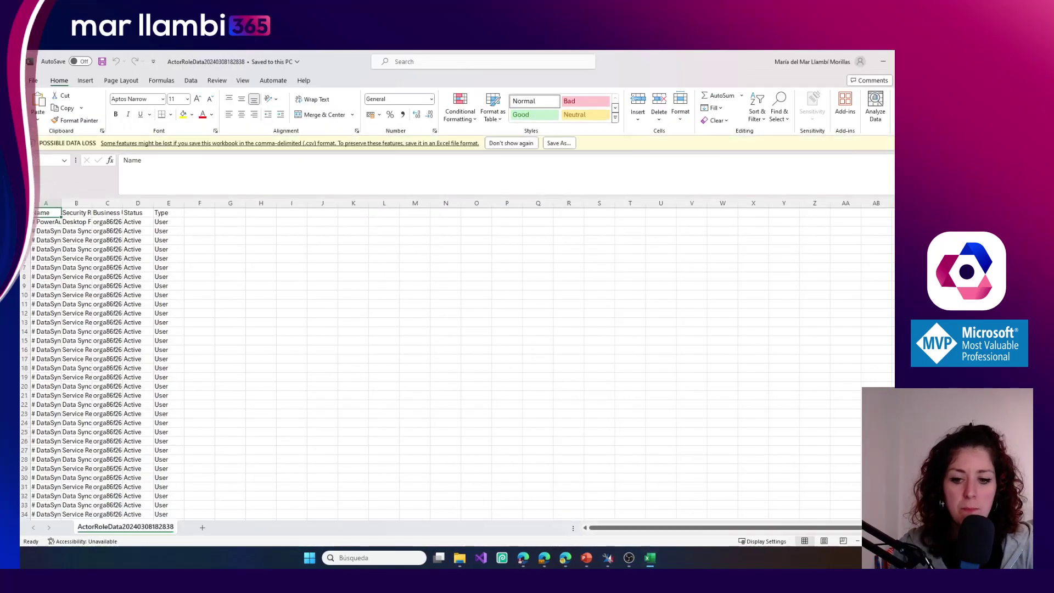
Step: Widen the name column of the exported report in Excel and look through its user role assignments
{"action": "left_click_drag", "start_coordinate": [59, 204], "coordinate": [134, 204]}
{"action": "scroll", "coordinate": [138, 450], "scroll_direction": "down", "scroll_amount": 6}
{"action": "scroll", "coordinate": [138, 451], "scroll_direction": "down", "scroll_amount": 15}
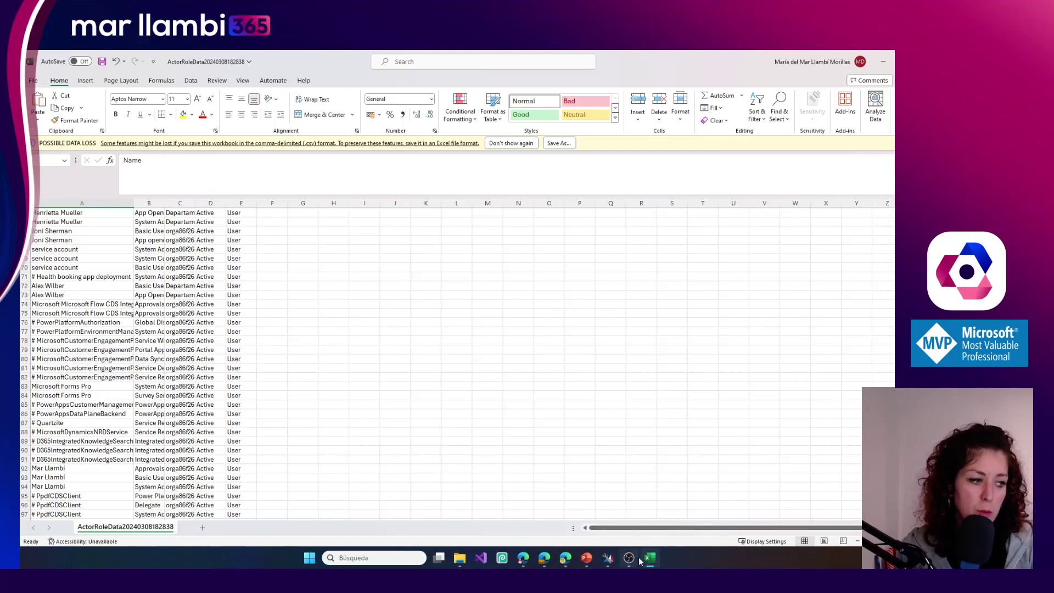
Step: Switch back to XrmToolBox, open the Business Unit Hierarchy tool and load the business unit hierarchy
{"action": "left_click", "coordinate": [608, 558]}
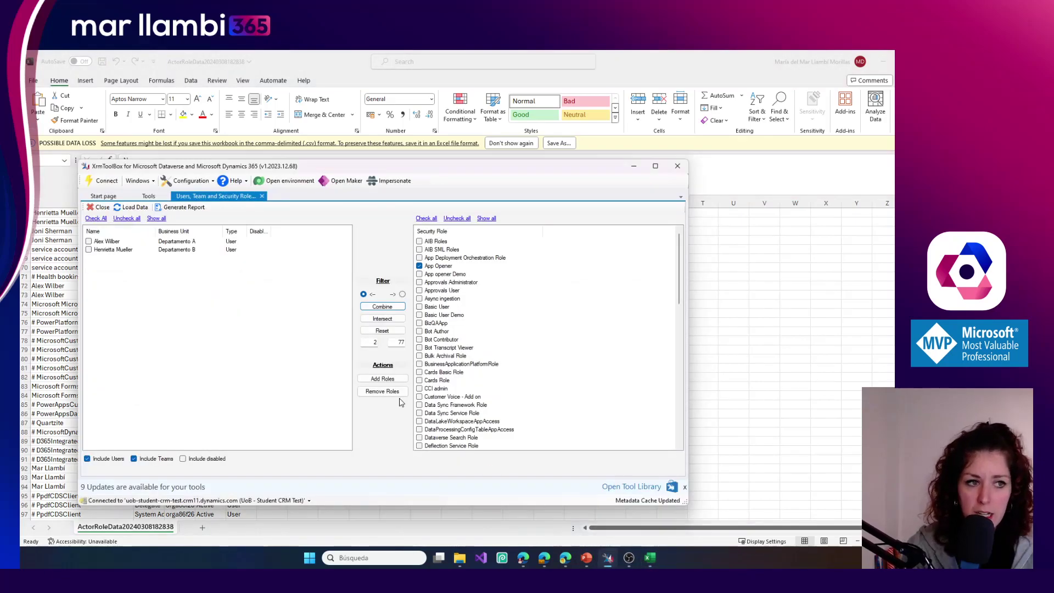
{"action": "left_click", "coordinate": [145, 196]}
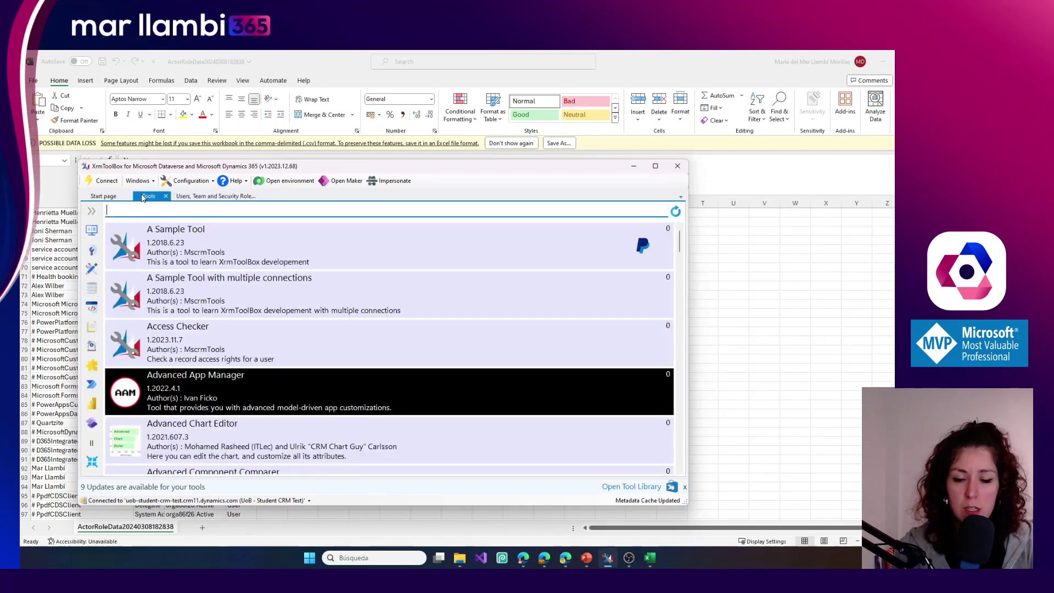
{"action": "left_click", "coordinate": [114, 197]}
{"action": "left_click", "coordinate": [200, 390]}
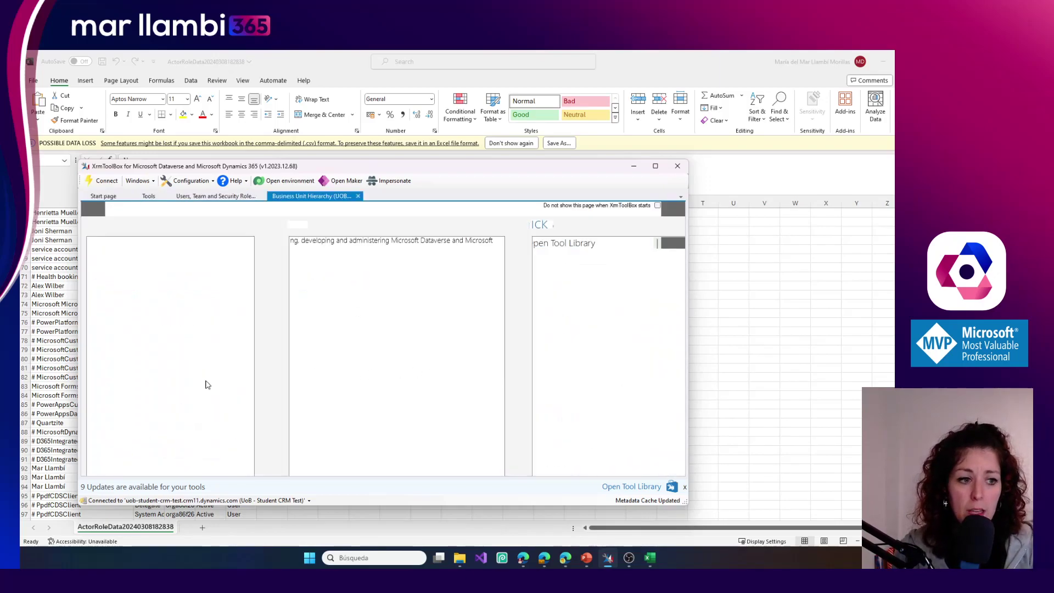
{"action": "left_click", "coordinate": [160, 209]}
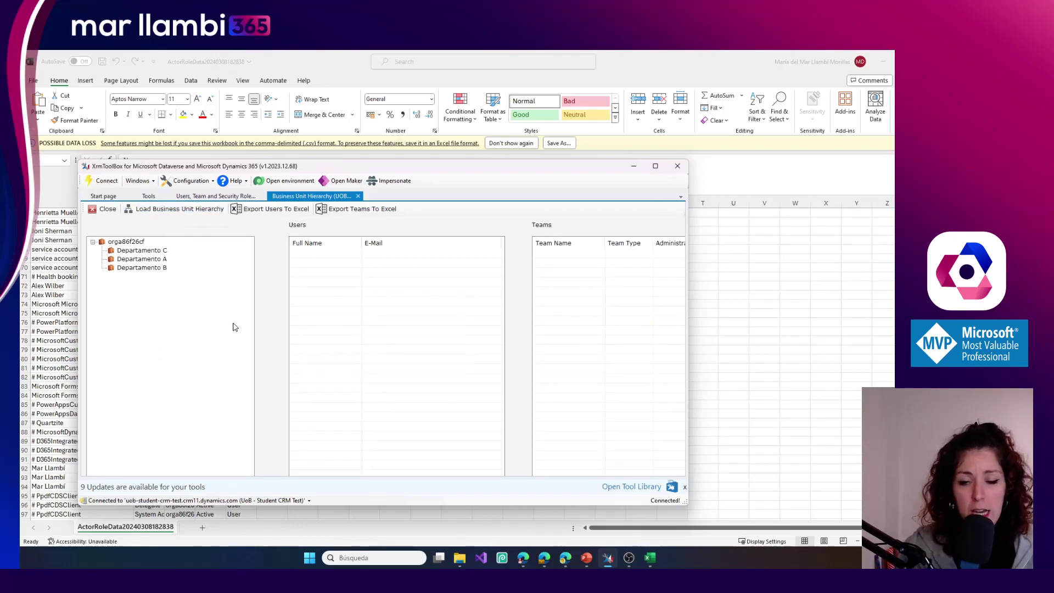
Step: View the users and teams belonging to the Departamento C and Departamento A business units
{"action": "key", "text": "alt+Tab"}
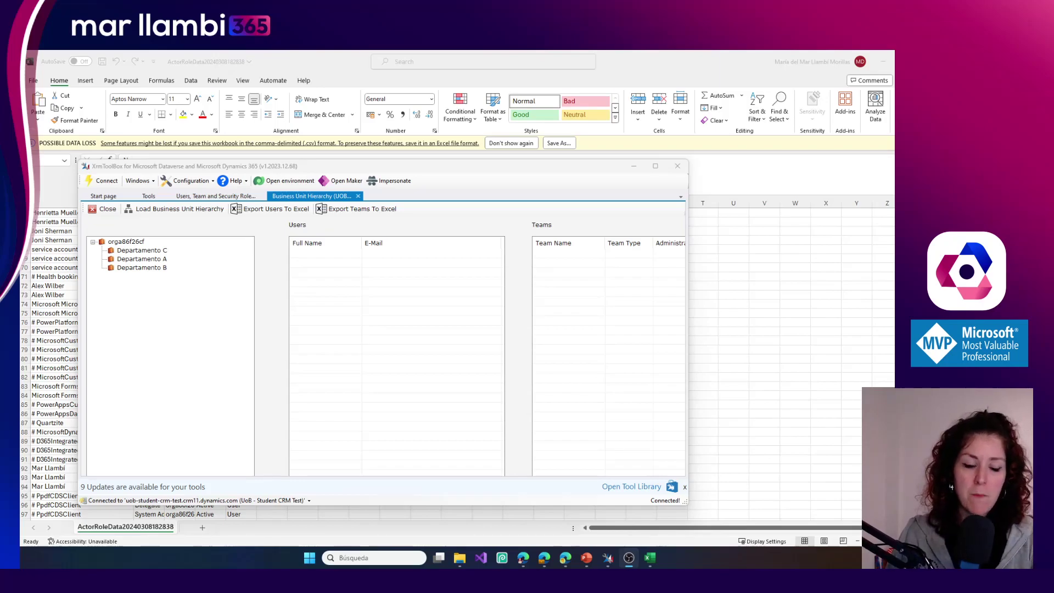
{"action": "left_click", "coordinate": [158, 252]}
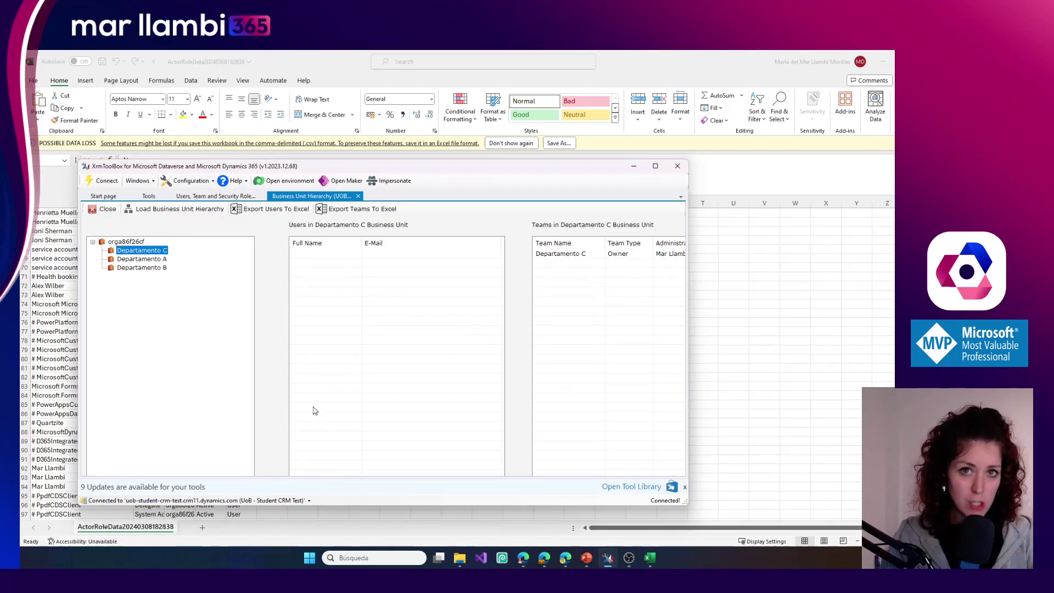
{"action": "left_click", "coordinate": [138, 262]}
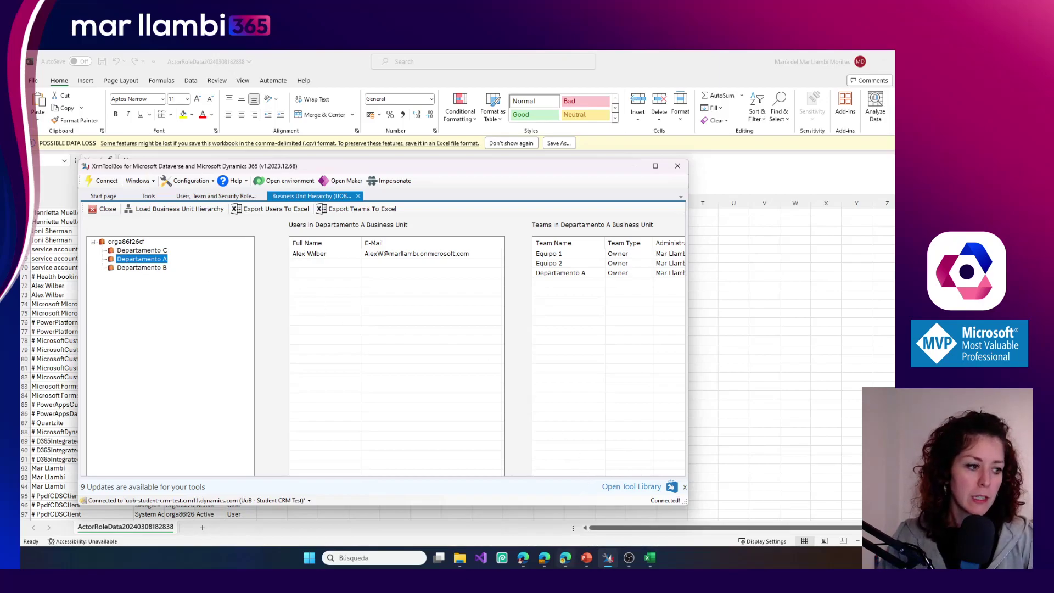
Step: Switch to the Test seguridad record in the browser and list its Quick Find fields with the Level up extension
{"action": "left_click", "coordinate": [545, 563]}
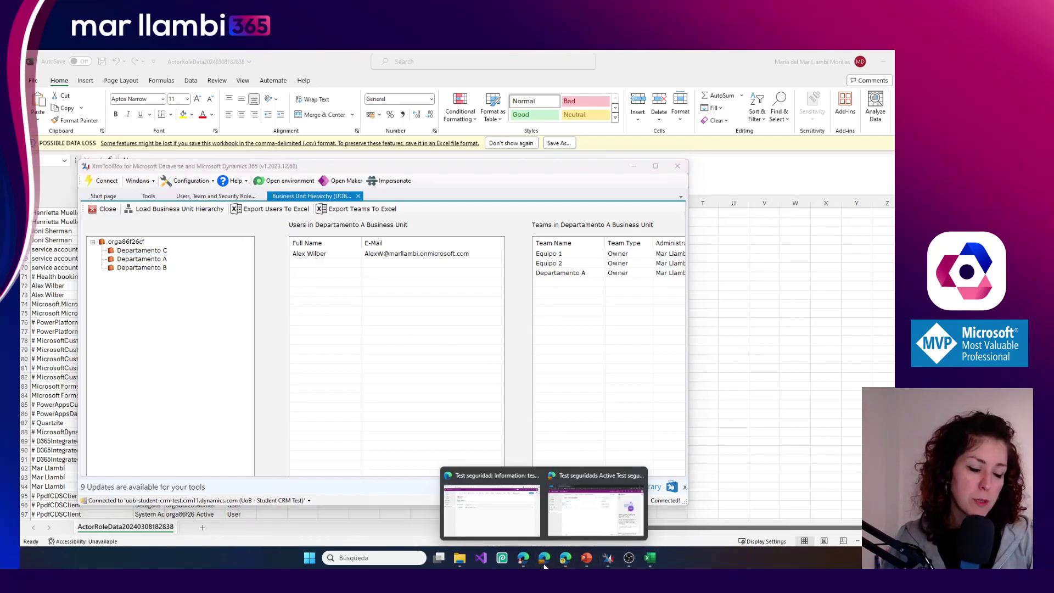
{"action": "left_click", "coordinate": [532, 489]}
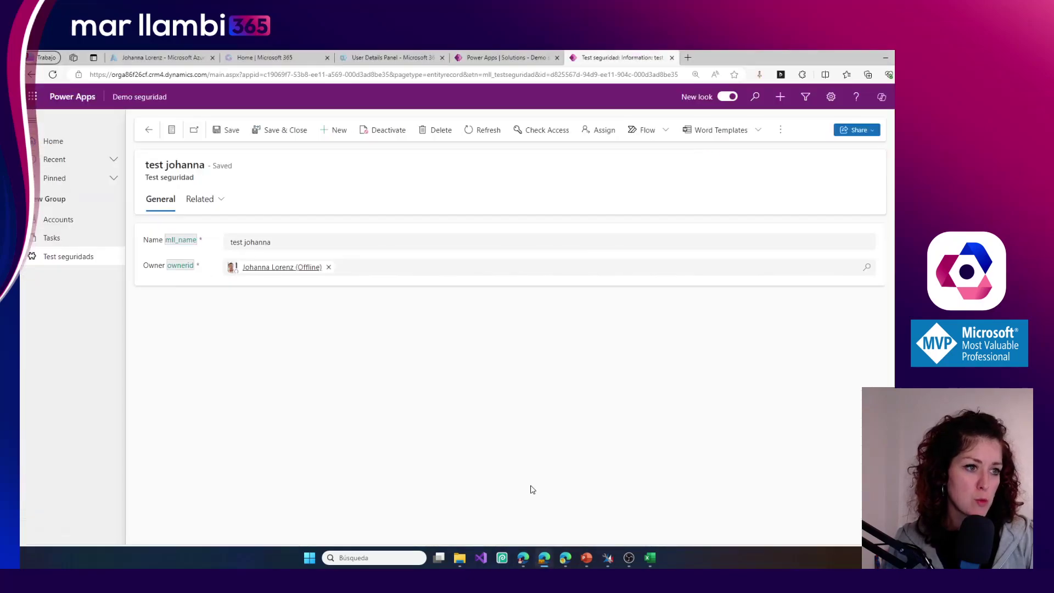
{"action": "left_click", "coordinate": [761, 76]}
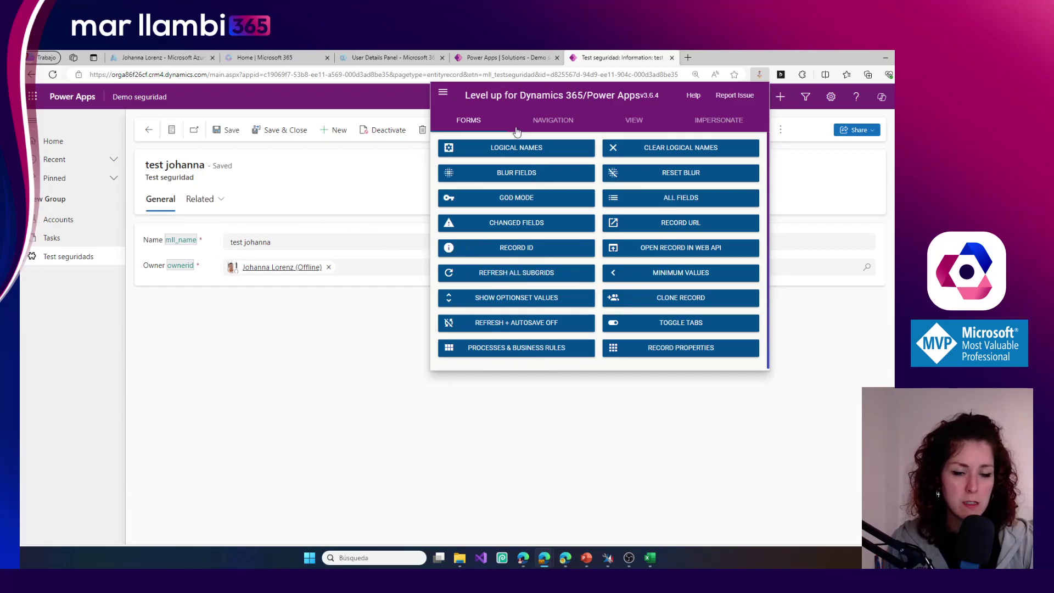
{"action": "left_click", "coordinate": [634, 120]}
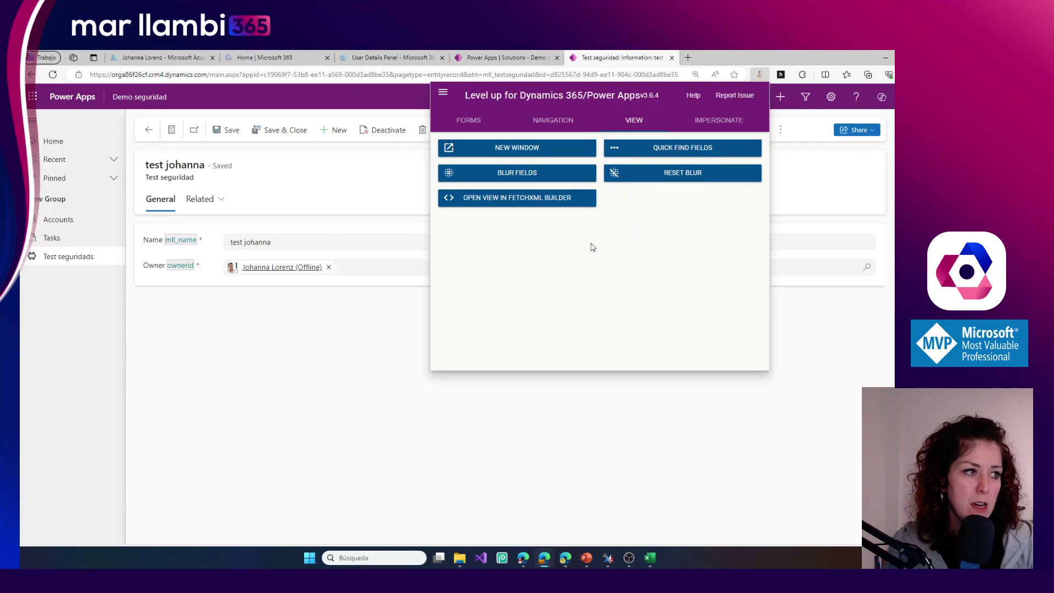
{"action": "left_click", "coordinate": [662, 157]}
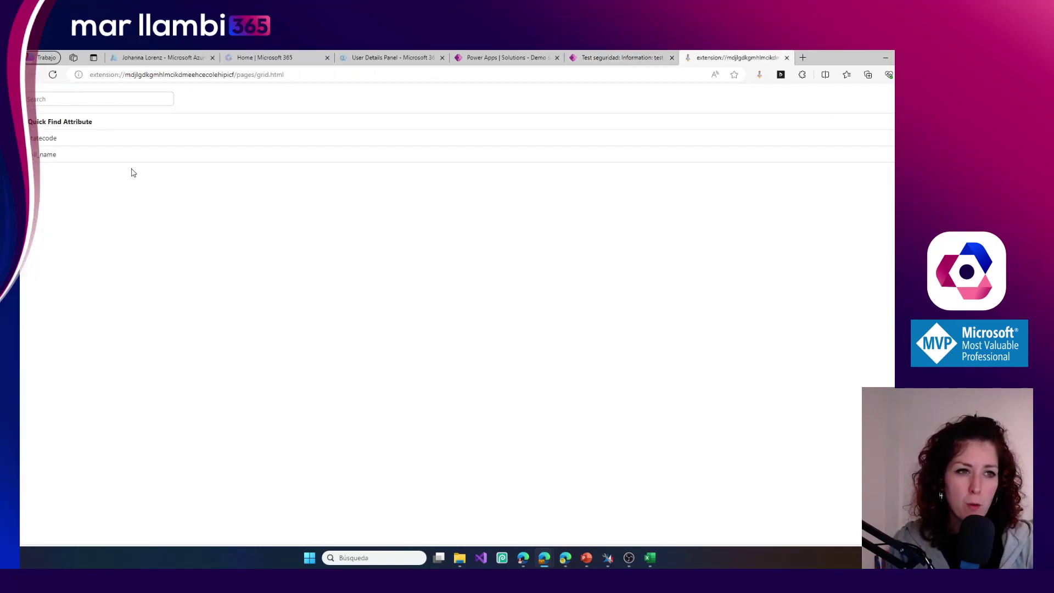
Step: Return to the Demo seguridad app, open the A Datum Corporation account and show Level up's form tools
{"action": "left_click", "coordinate": [623, 58]}
{"action": "left_click", "coordinate": [58, 220]}
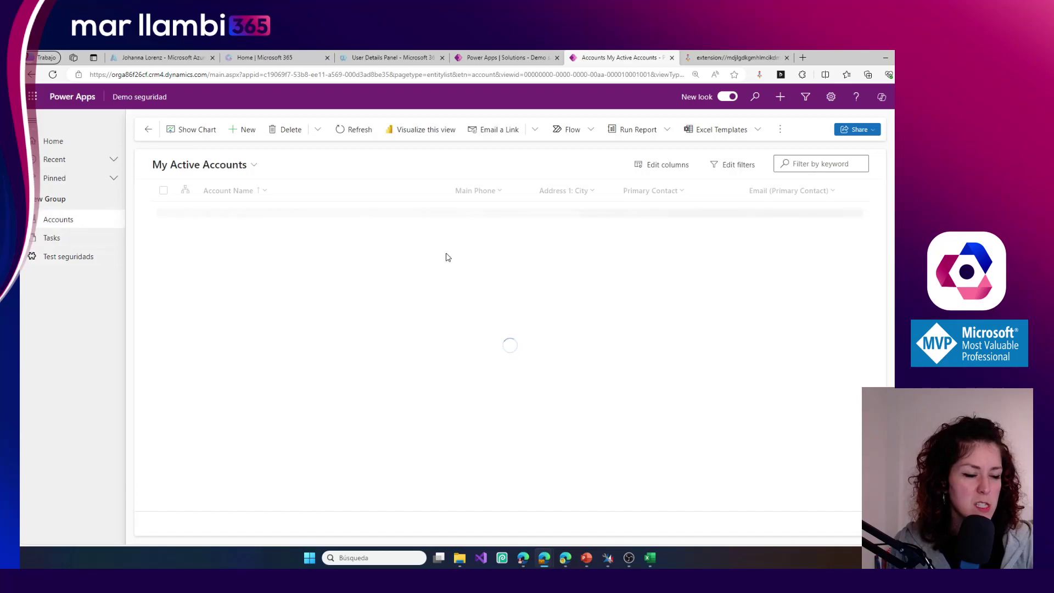
{"action": "left_click", "coordinate": [218, 236]}
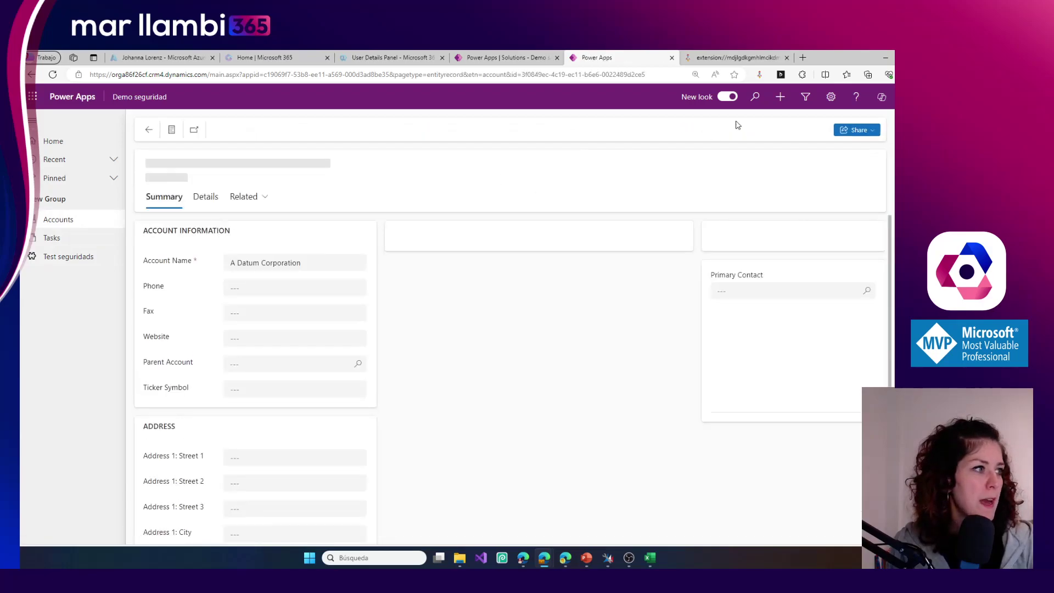
{"action": "left_click", "coordinate": [760, 76]}
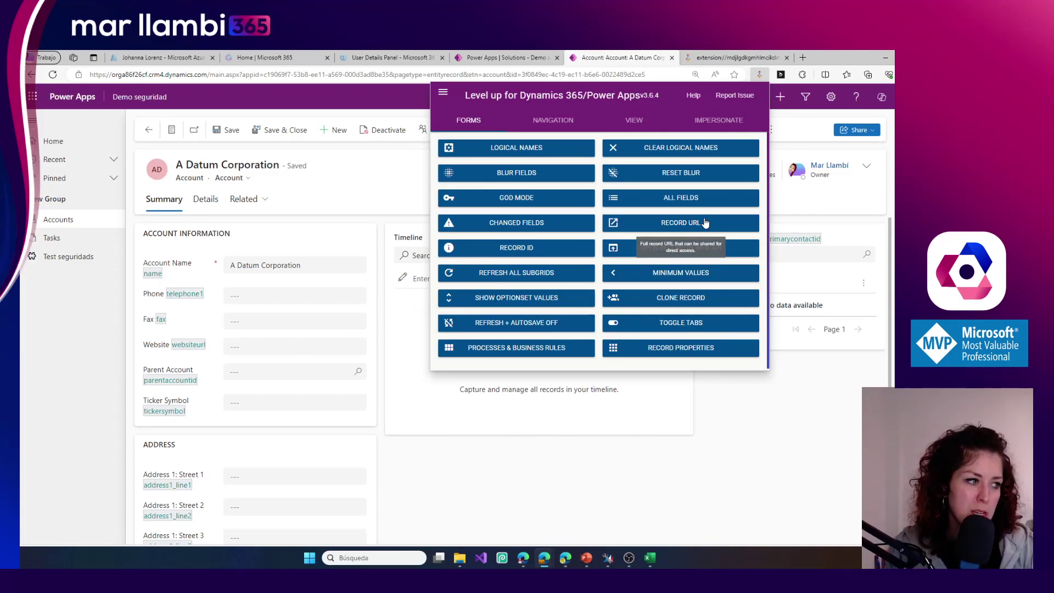
Step: Review the logical names shown beside the fields on the A Datum Corporation form and close the Level up tools
{"action": "left_click", "coordinate": [661, 355]}
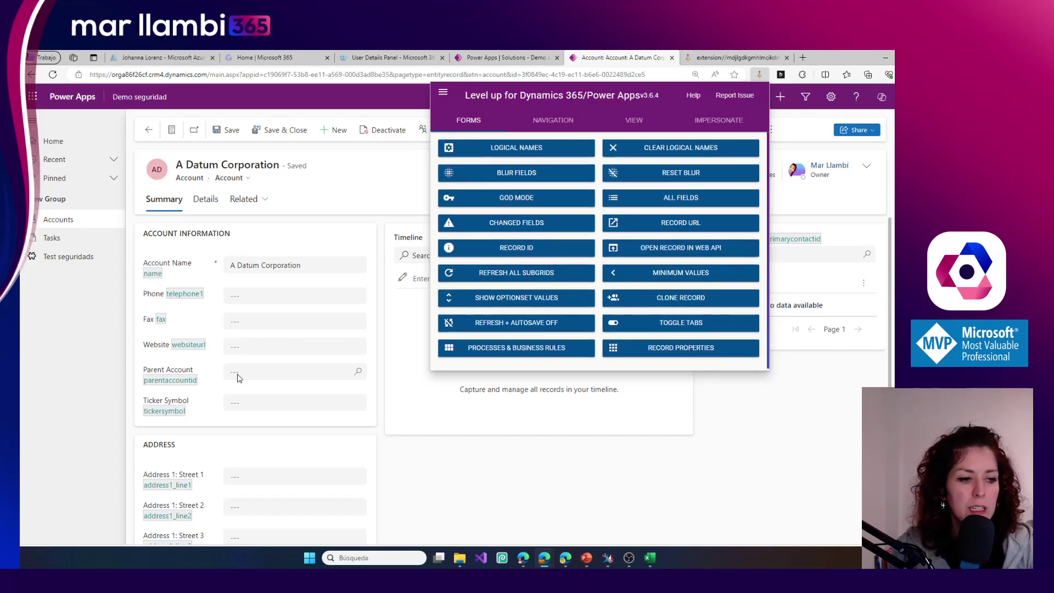
{"action": "scroll", "coordinate": [185, 386], "scroll_direction": "down", "scroll_amount": 5}
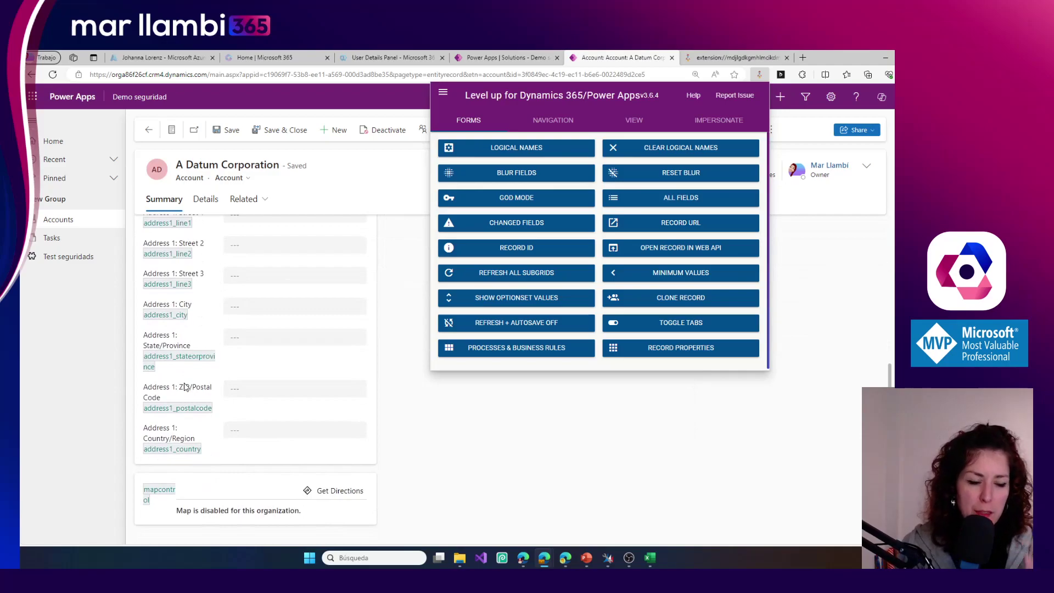
{"action": "left_click", "coordinate": [153, 359]}
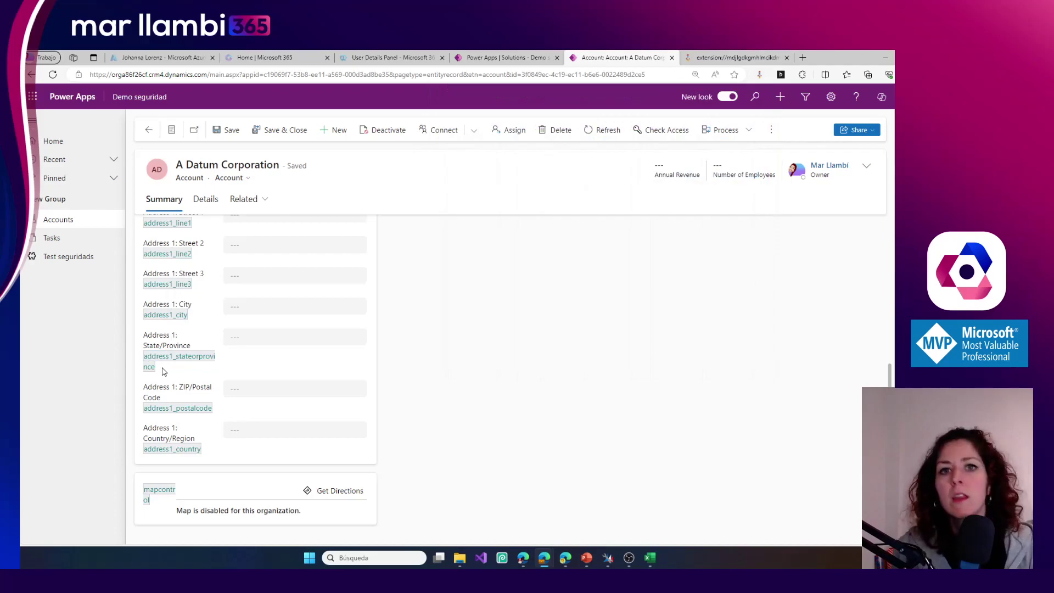
{"action": "scroll", "coordinate": [449, 393], "scroll_direction": "up", "scroll_amount": 5}
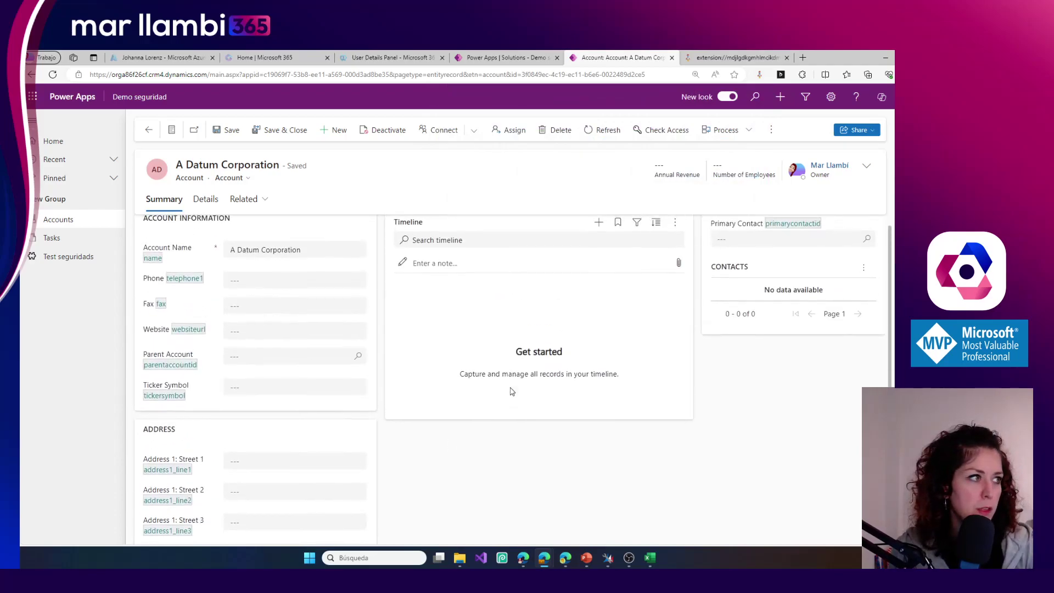
Step: Open the Pascalcase Metadata Browser for this environment and load the Account (account) table
{"action": "left_click", "coordinate": [781, 74]}
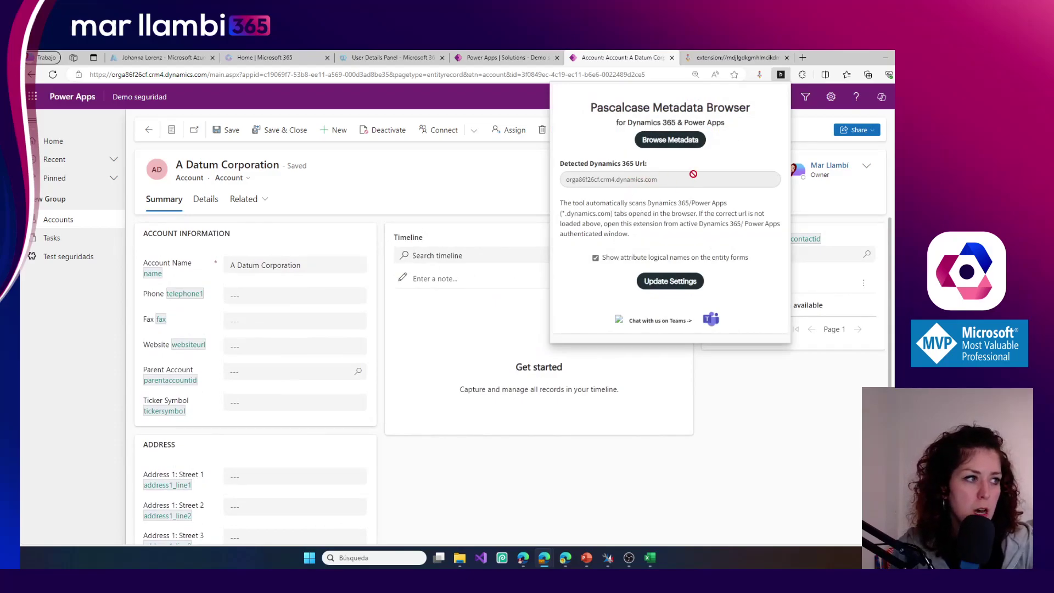
{"action": "left_click", "coordinate": [678, 142]}
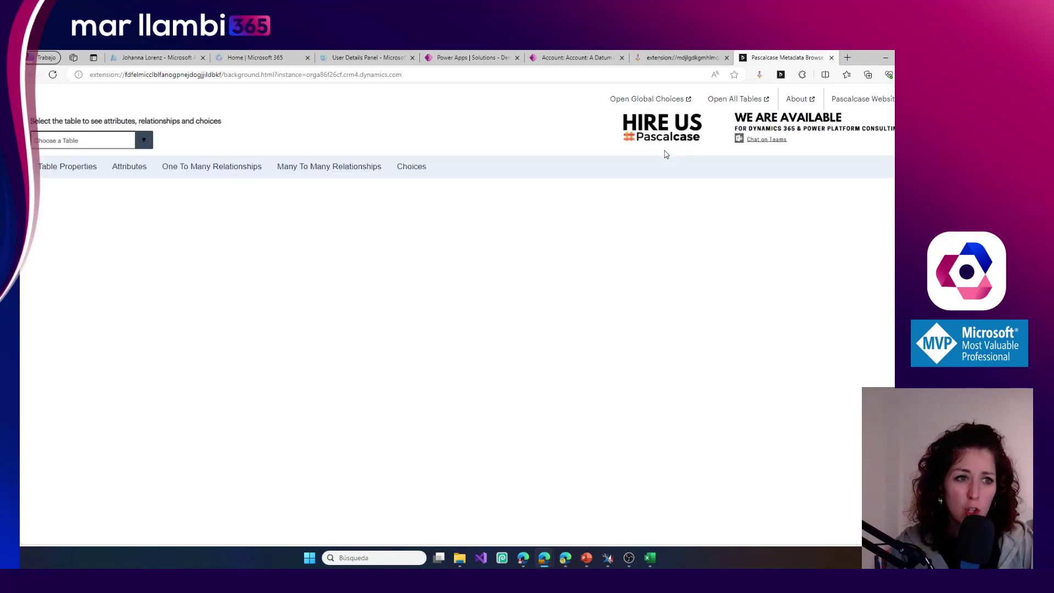
{"action": "left_click", "coordinate": [144, 140]}
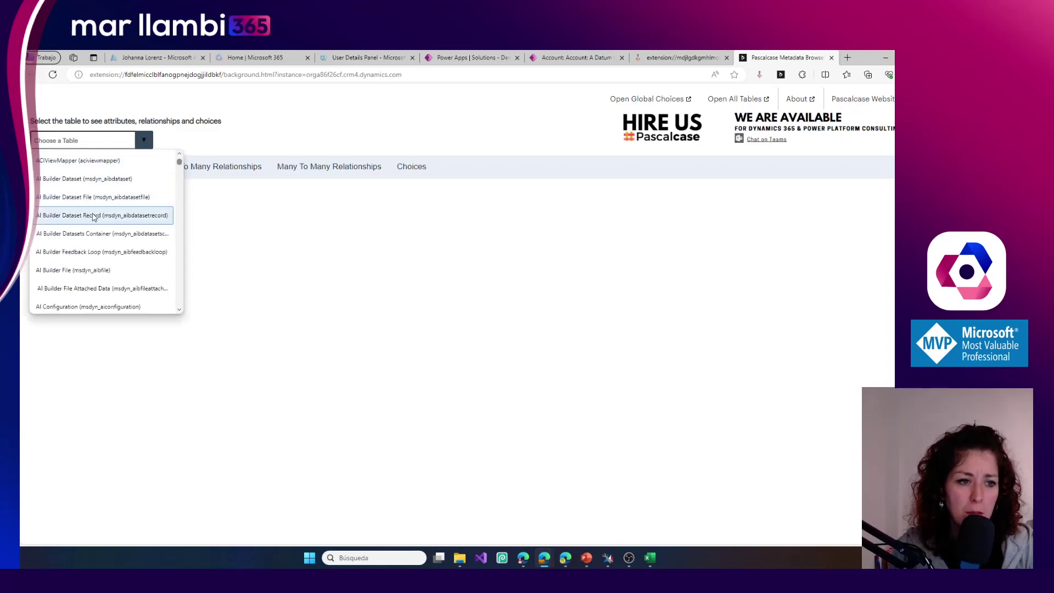
{"action": "scroll", "coordinate": [99, 216], "scroll_direction": "down", "scroll_amount": 10}
{"action": "scroll", "coordinate": [103, 214], "scroll_direction": "up", "scroll_amount": 10}
{"action": "scroll", "coordinate": [103, 215], "scroll_direction": "up", "scroll_amount": 5}
{"action": "left_click", "coordinate": [107, 250]}
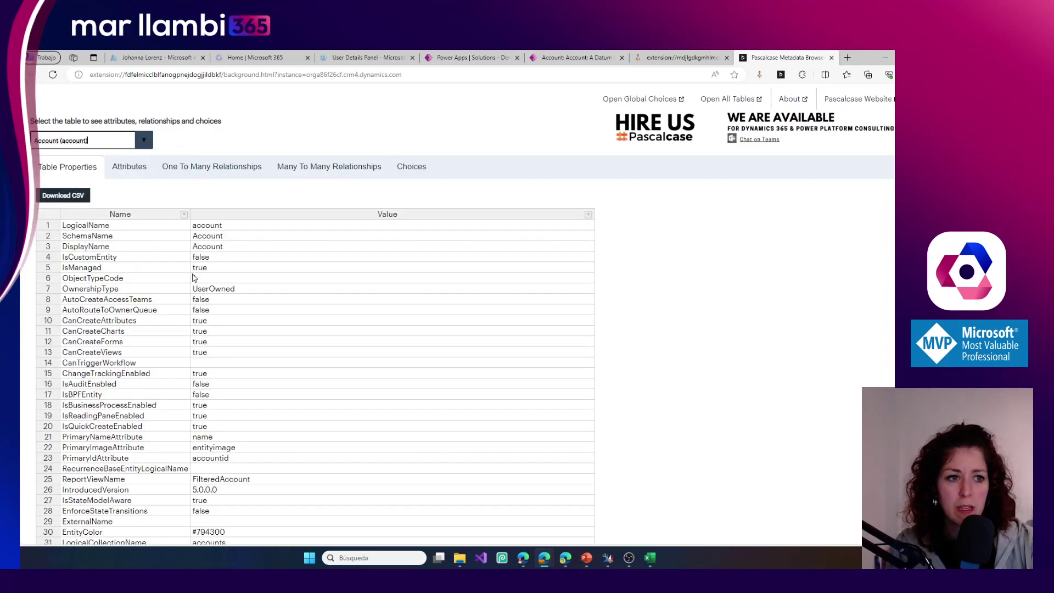
Step: Review the Account table's properties and examine its attributes, including the columns for required level, auditing and customization
{"action": "scroll", "coordinate": [193, 277], "scroll_direction": "down", "scroll_amount": 3}
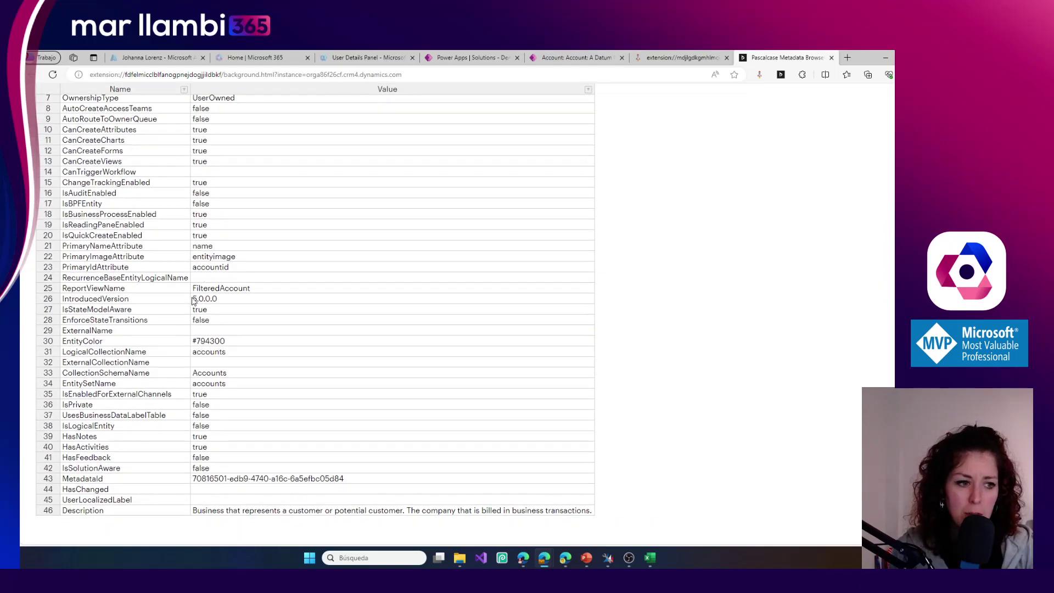
{"action": "scroll", "coordinate": [275, 325], "scroll_direction": "up", "scroll_amount": 3}
{"action": "scroll", "coordinate": [275, 325], "scroll_direction": "up", "scroll_amount": 1}
{"action": "left_click", "coordinate": [134, 173]}
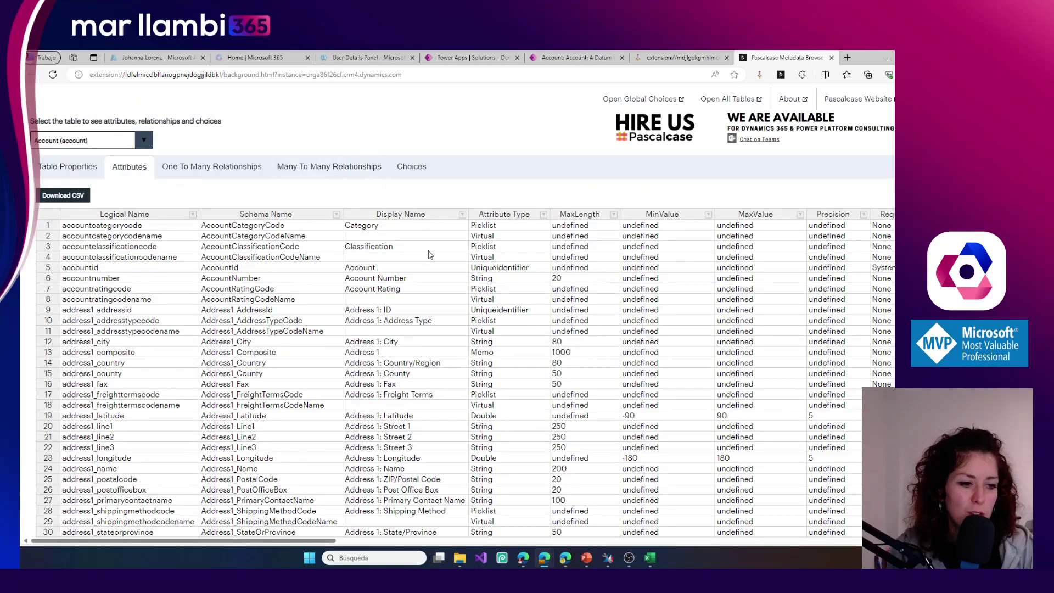
{"action": "left_click_drag", "start_coordinate": [301, 543], "coordinate": [668, 561]}
{"action": "scroll", "coordinate": [234, 520], "scroll_direction": "left", "scroll_amount": 10}
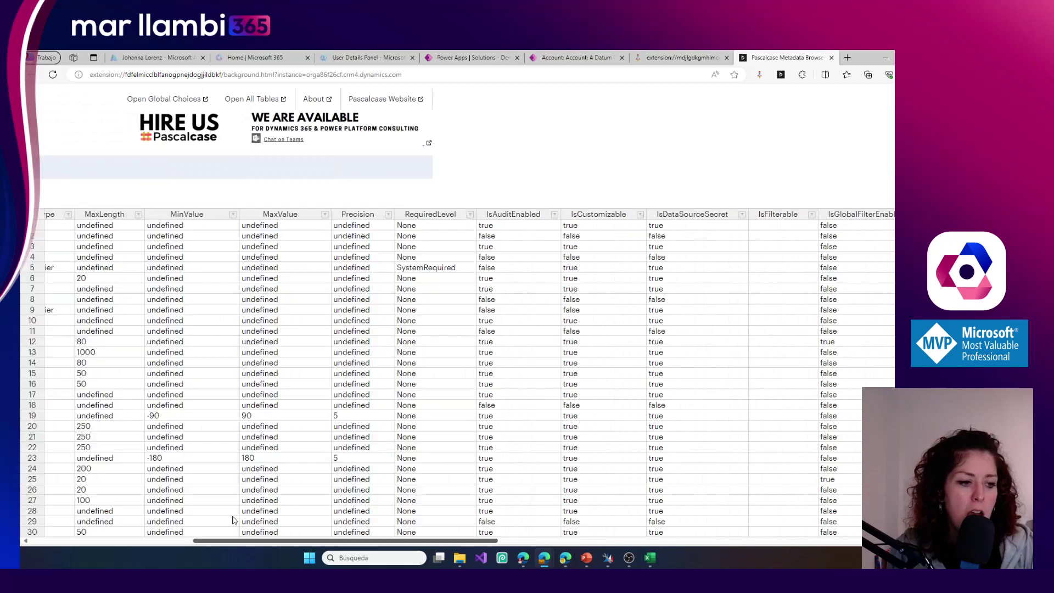
{"action": "scroll", "coordinate": [201, 519], "scroll_direction": "left", "scroll_amount": 10}
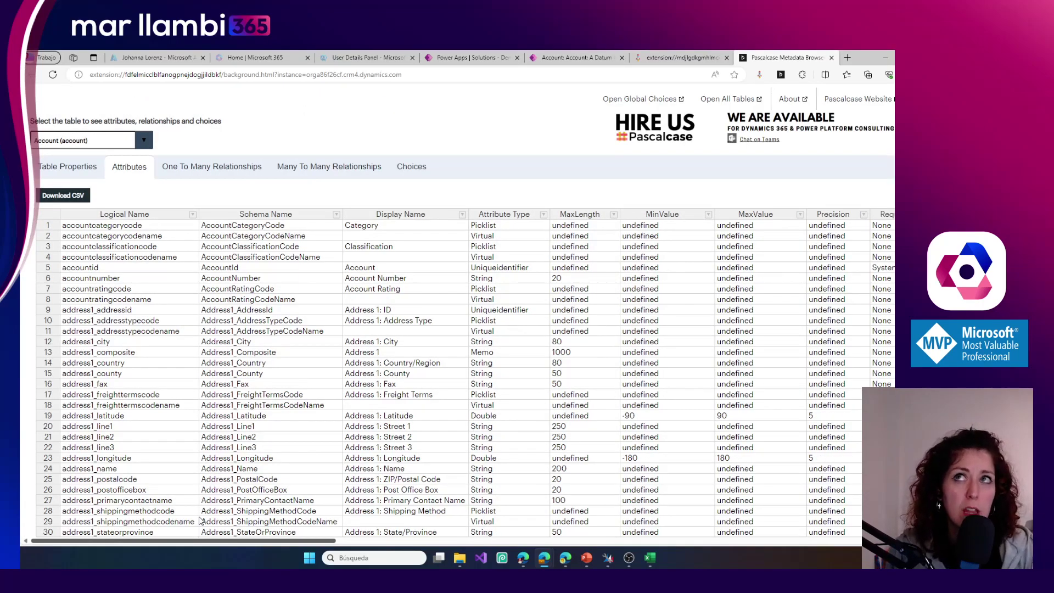
Step: View the Account table's choices and one-to-many relationships, and return to the account record
{"action": "left_click", "coordinate": [426, 175]}
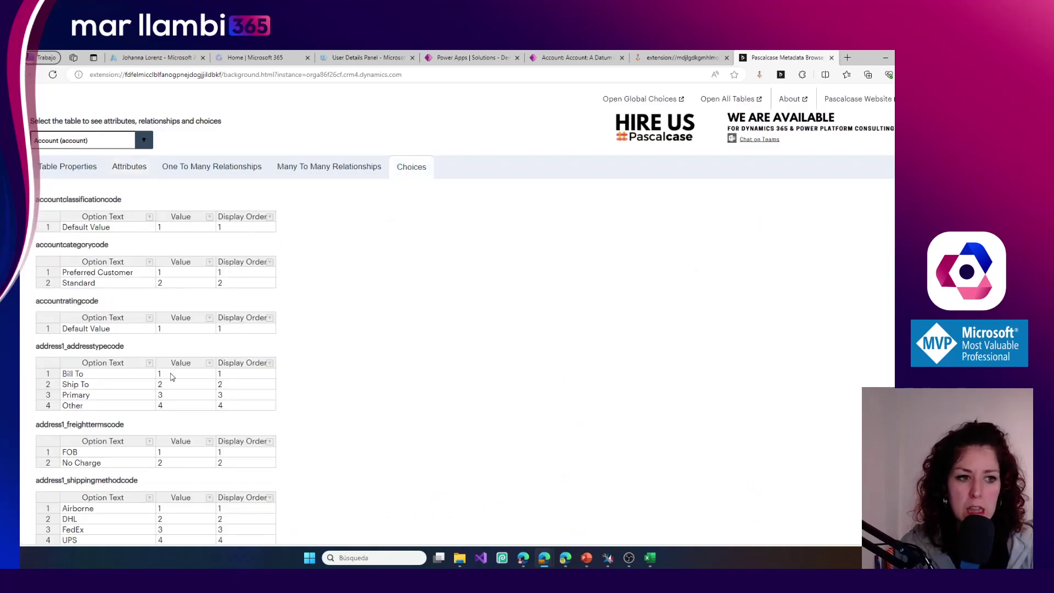
{"action": "scroll", "coordinate": [173, 376], "scroll_direction": "down", "scroll_amount": 15}
{"action": "scroll", "coordinate": [167, 380], "scroll_direction": "down", "scroll_amount": 4}
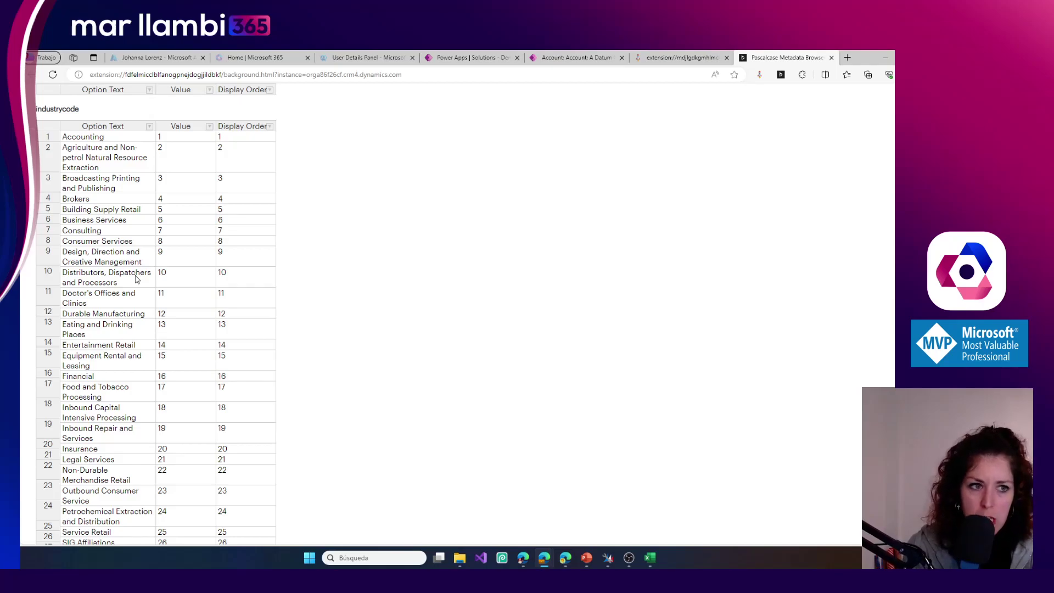
{"action": "scroll", "coordinate": [136, 279], "scroll_direction": "up", "scroll_amount": 19}
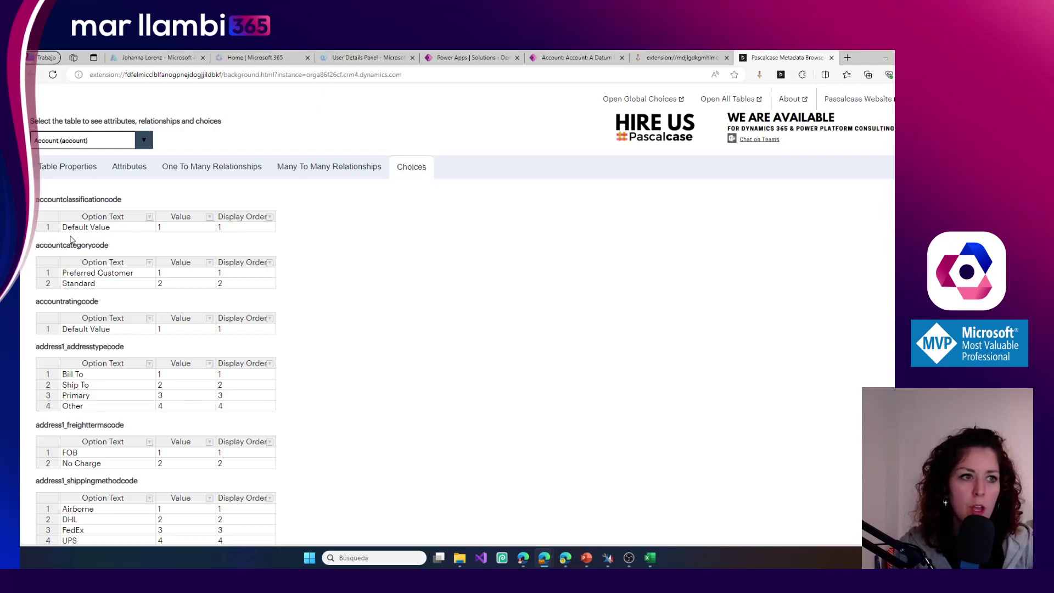
{"action": "left_click", "coordinate": [207, 168]}
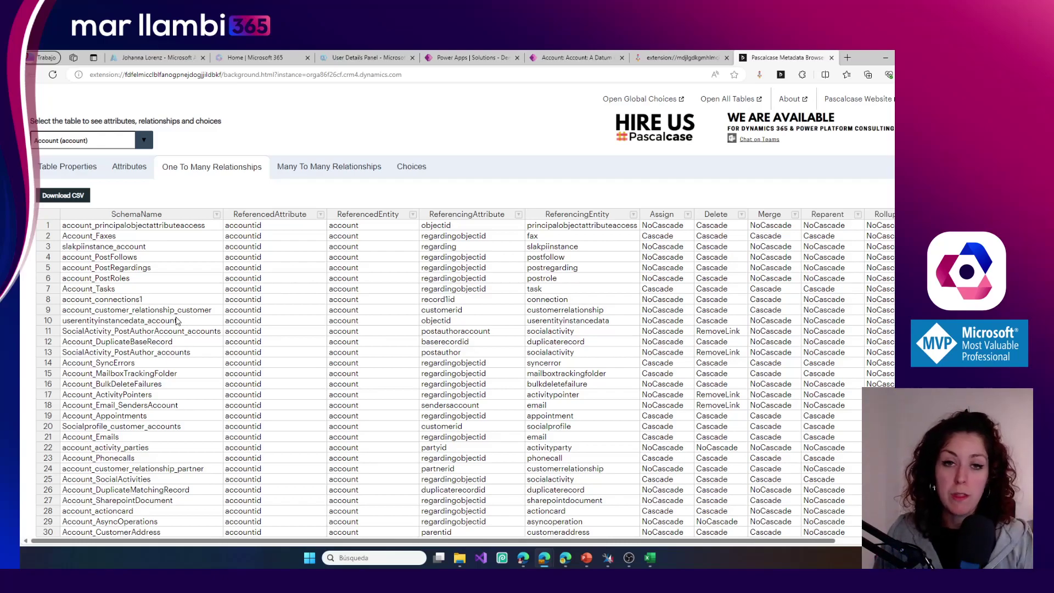
{"action": "left_click", "coordinate": [561, 55]}
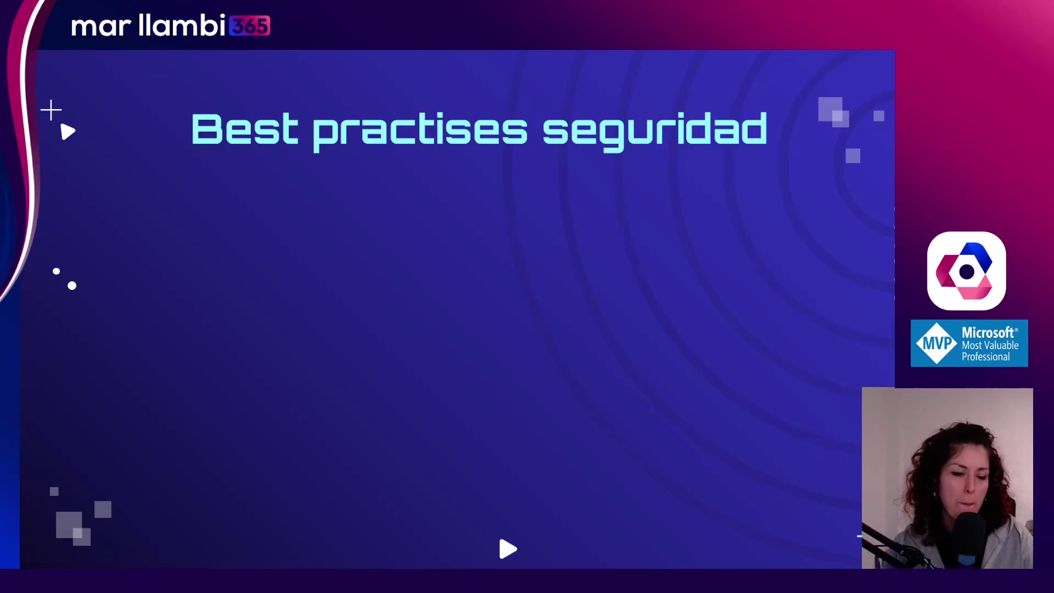
{"action": "key", "text": "Right"}
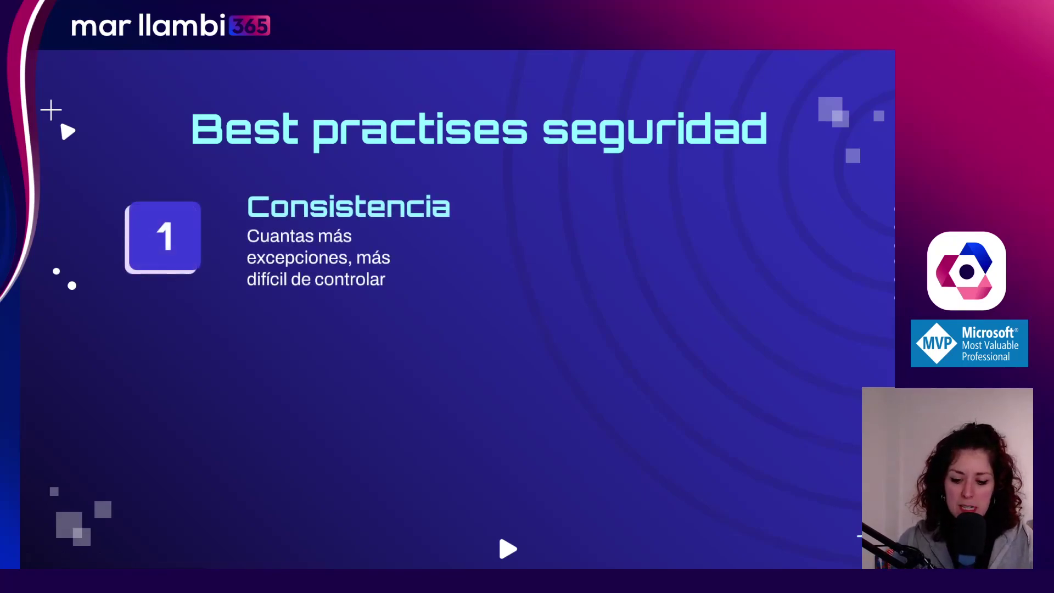